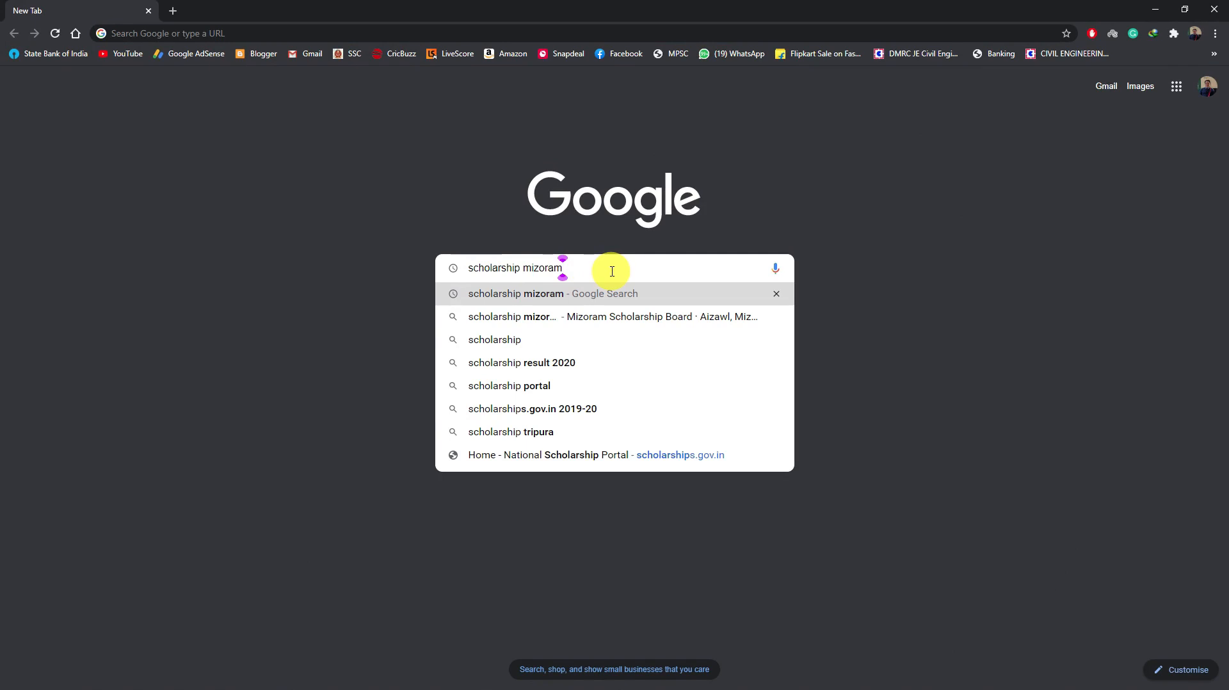
- Search Google for "scholarship mizoram" and open the Mizoram Scholarship Board official portal
left_click(599, 294)
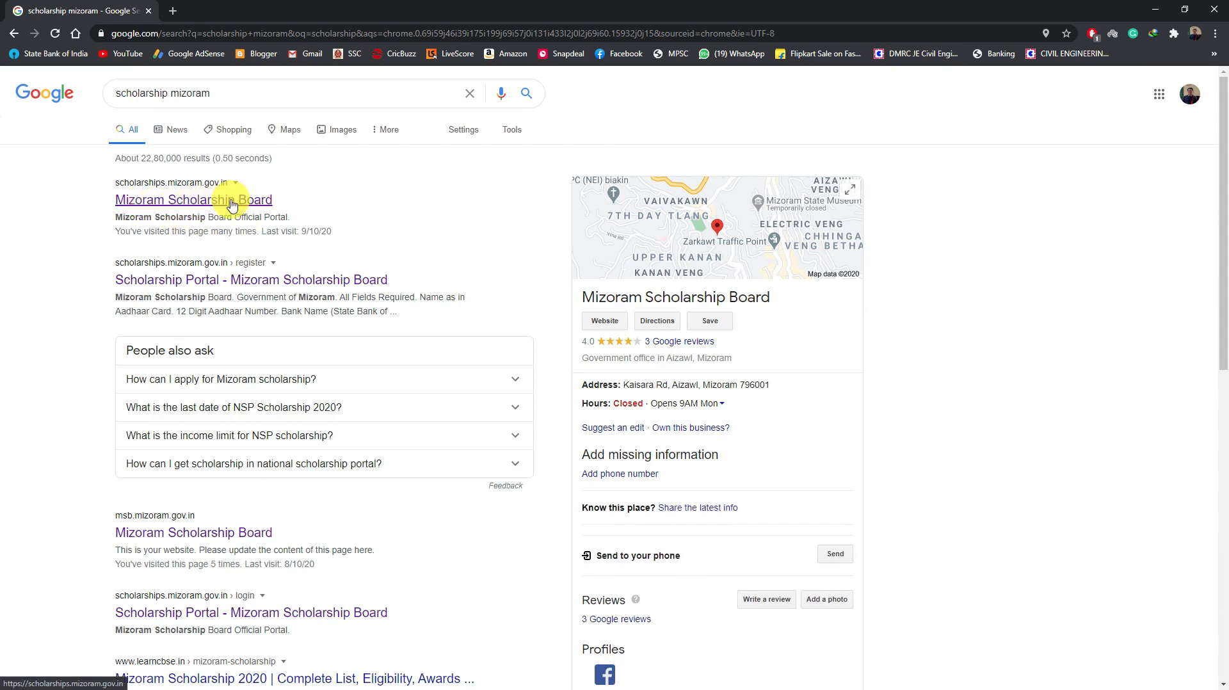
left_click(174, 203)
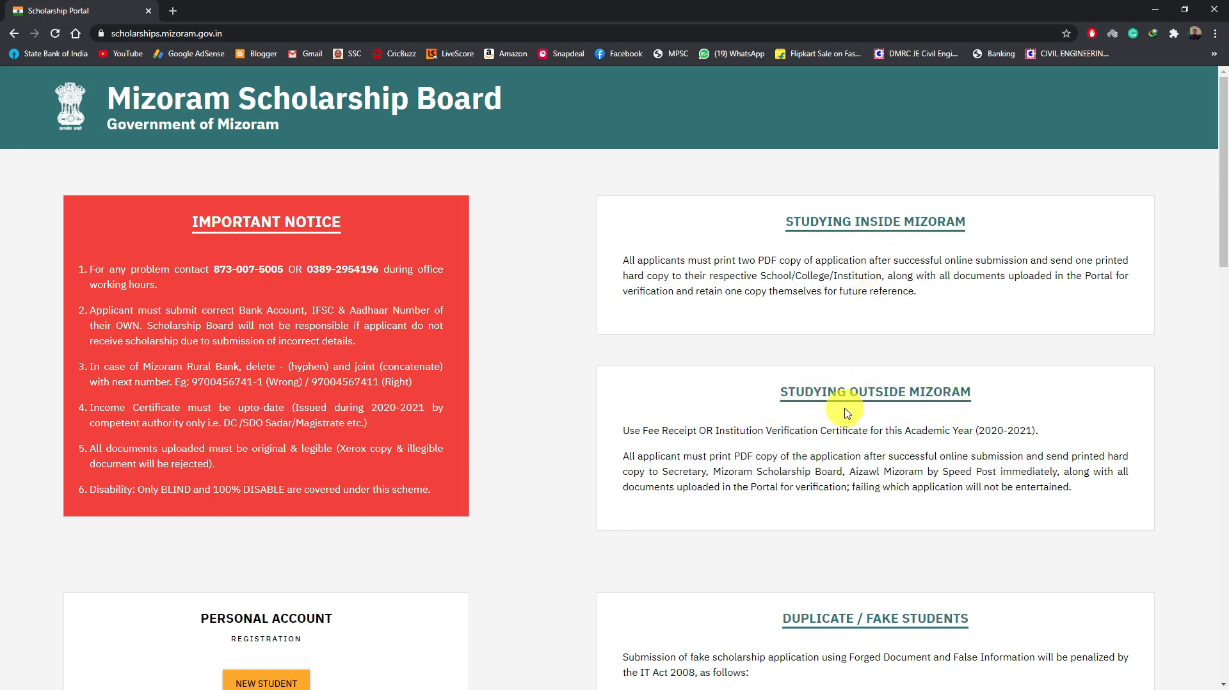
- Examine the portal's important notices and the personal account section with its existing-user login fields
scroll(847, 413, "down", 4)
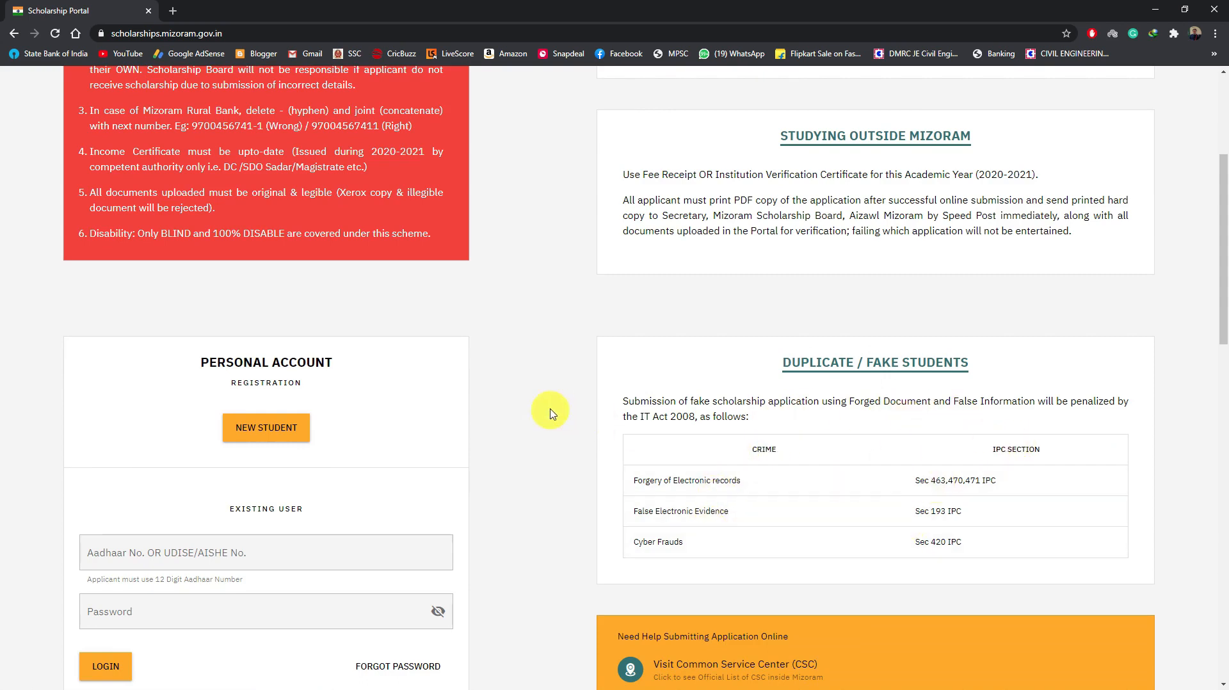
scroll(435, 400, "up", 2)
scroll(440, 402, "up", 1)
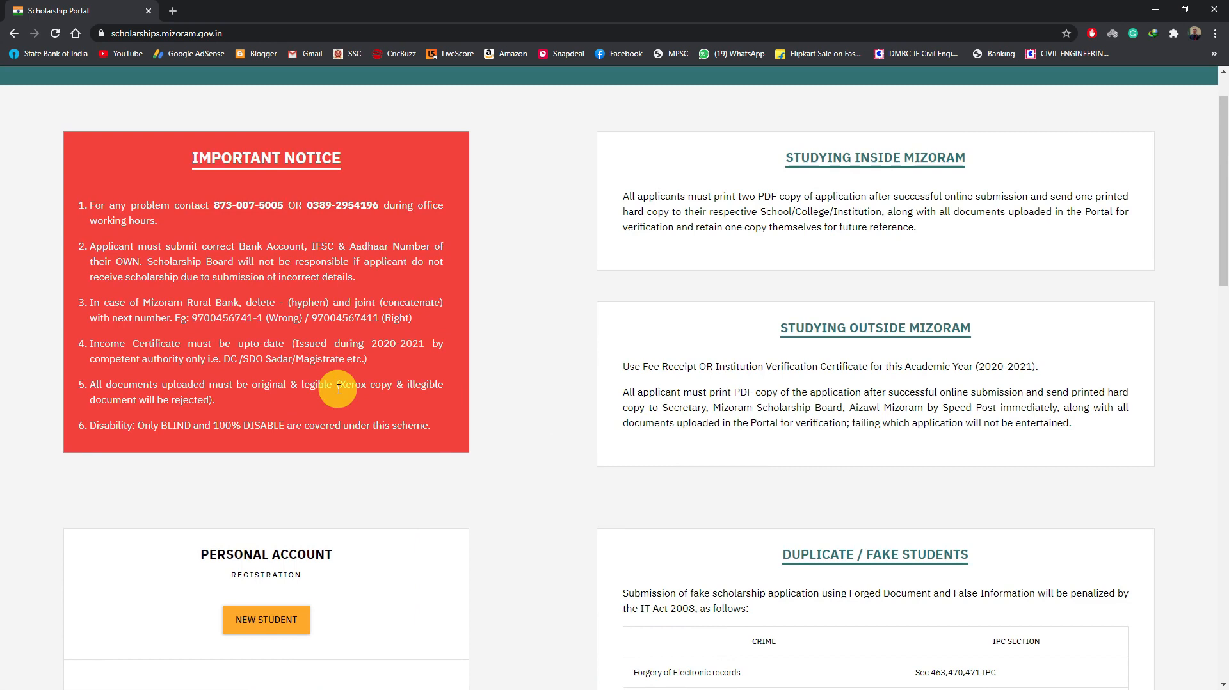
scroll(339, 390, "down", 2)
scroll(339, 392, "down", 3)
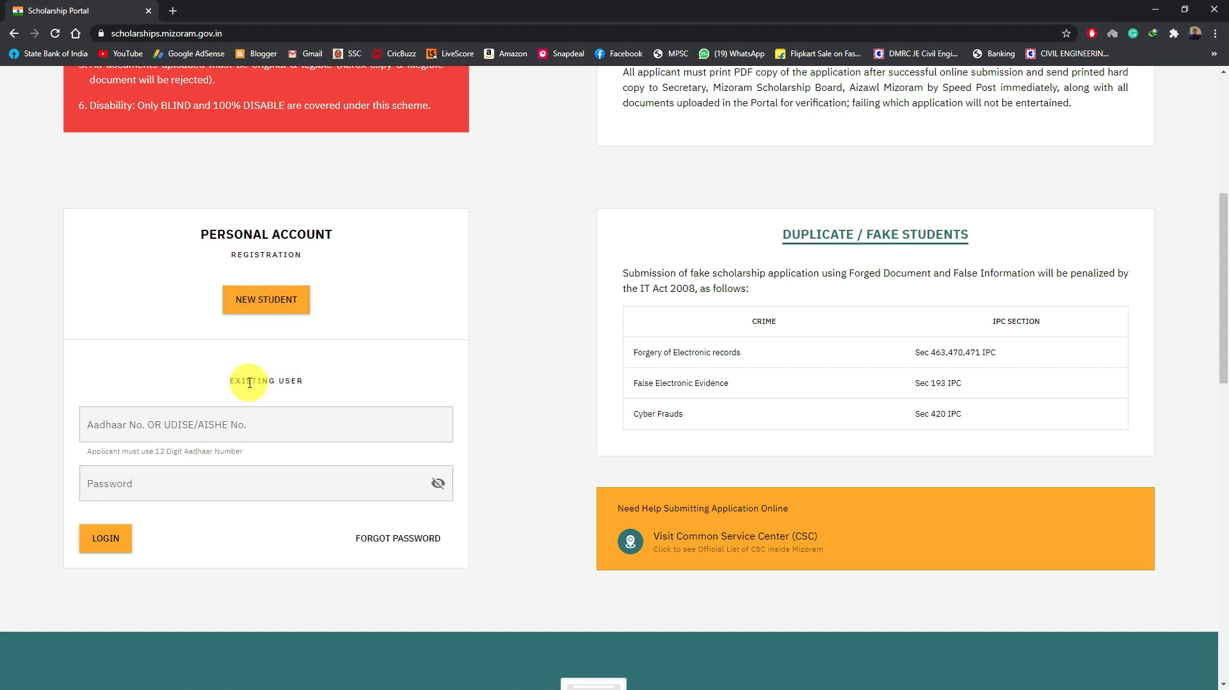
left_click_drag(299, 383, 236, 382)
left_click(306, 382)
left_click(106, 419)
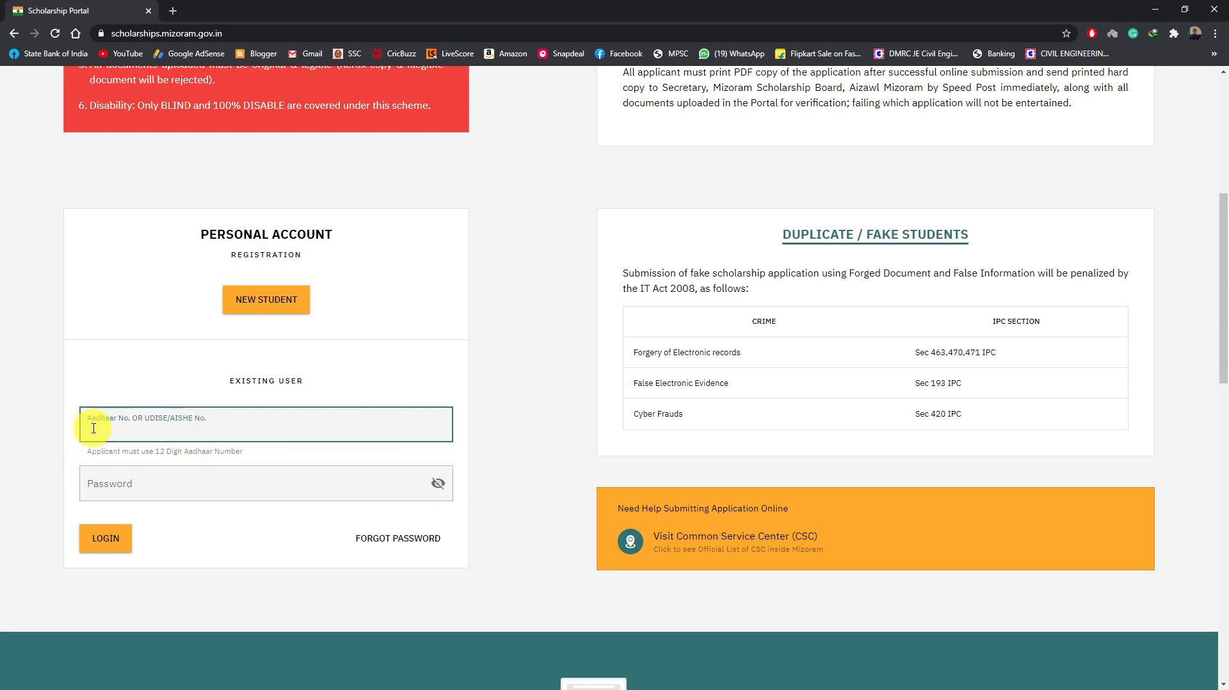
left_click(139, 490)
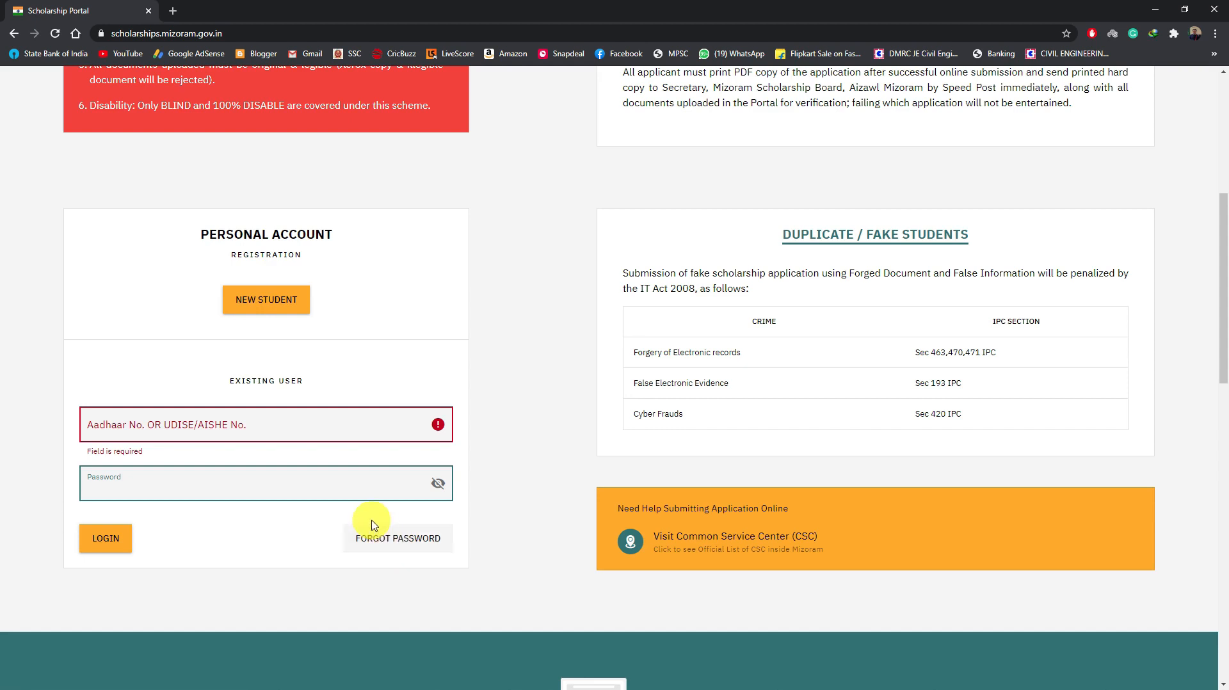
scroll(374, 524, "up", 1)
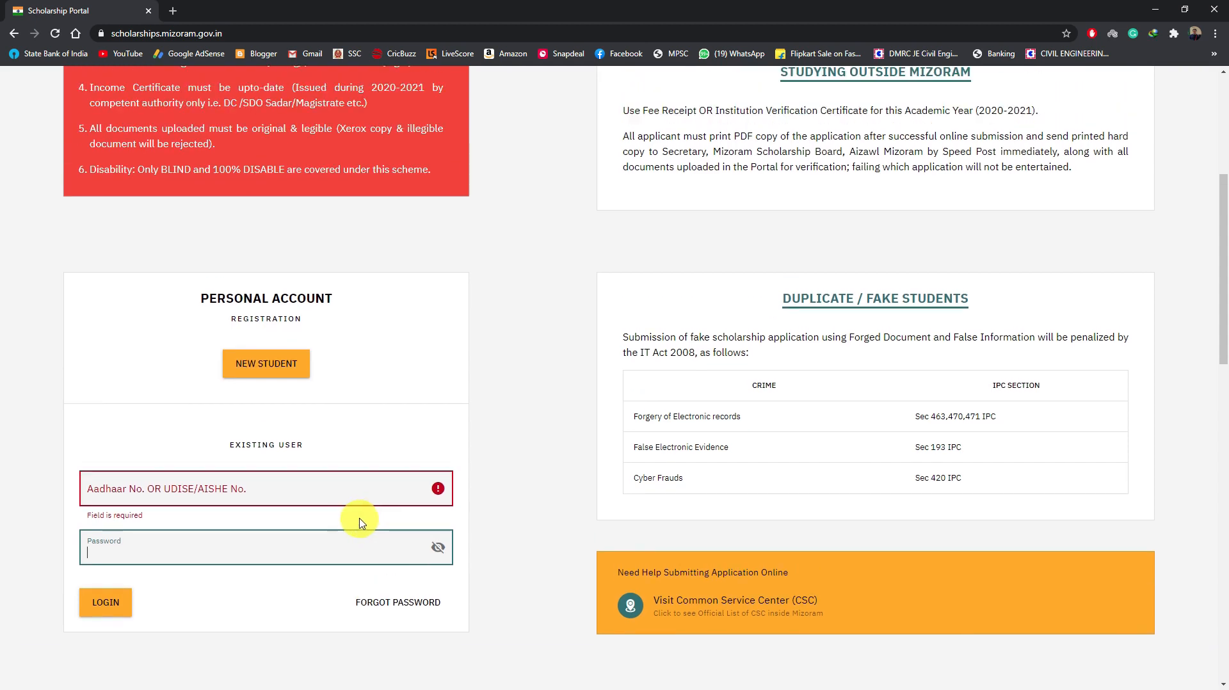
- Open the new student registration form and go through its required fields, trying to submit it empty
left_click(274, 373)
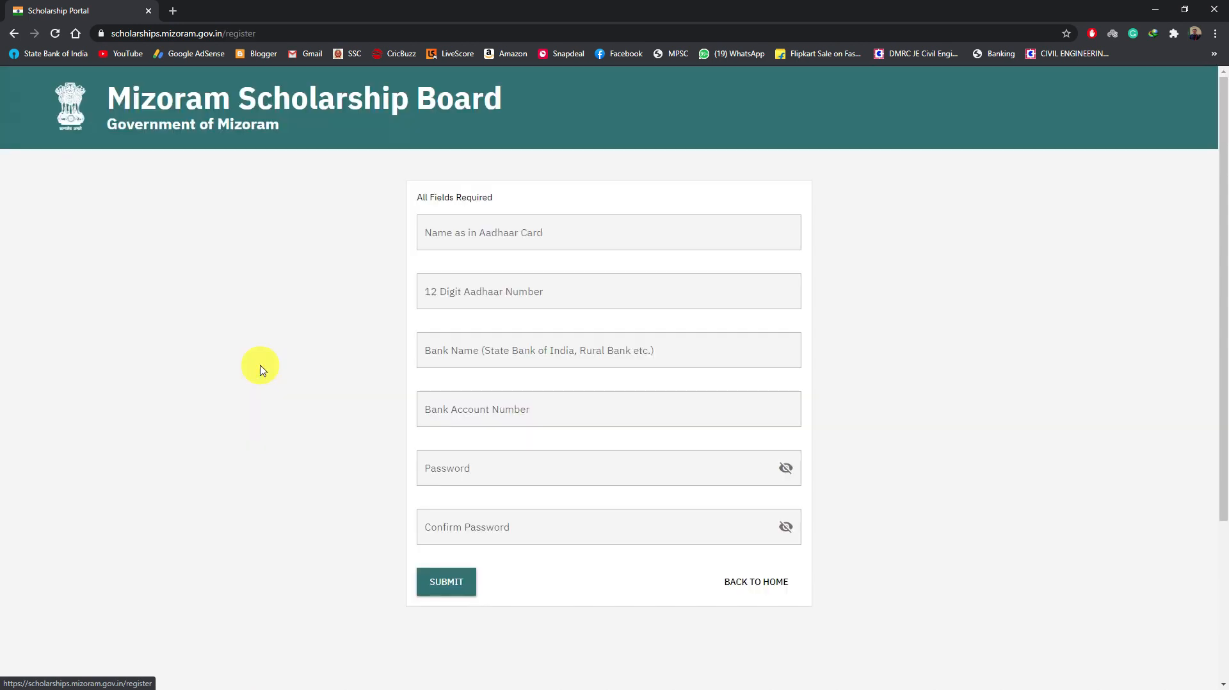
left_click(506, 231)
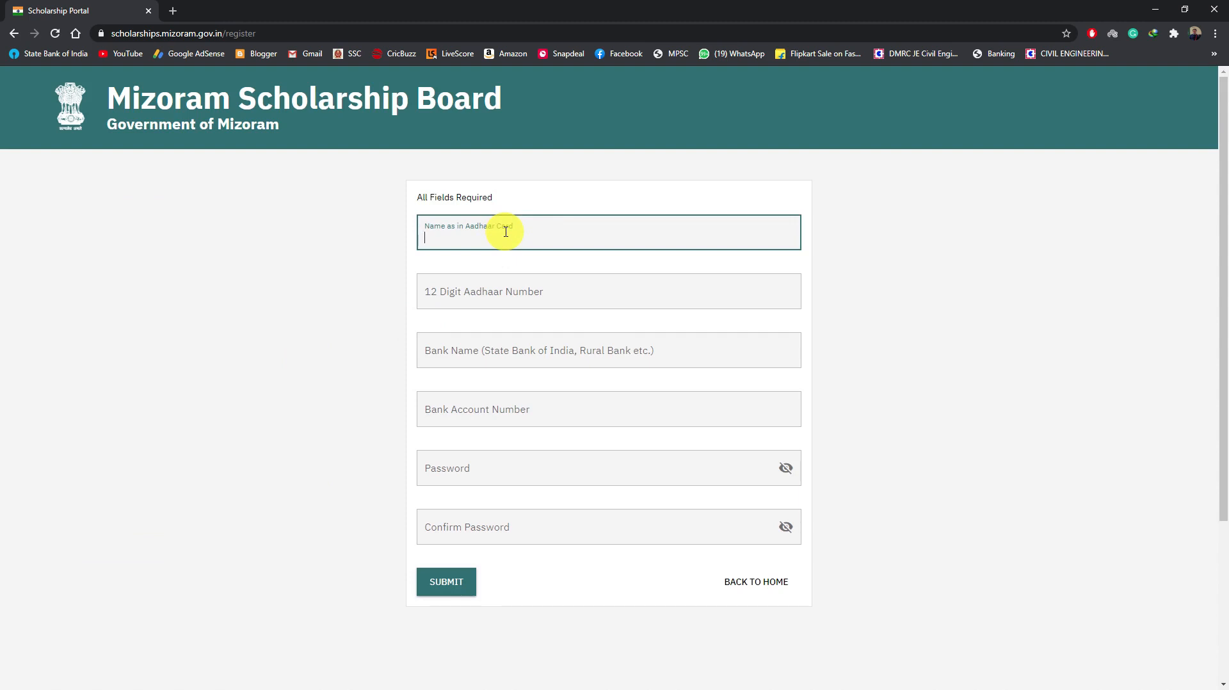
left_click(487, 291)
left_click(464, 345)
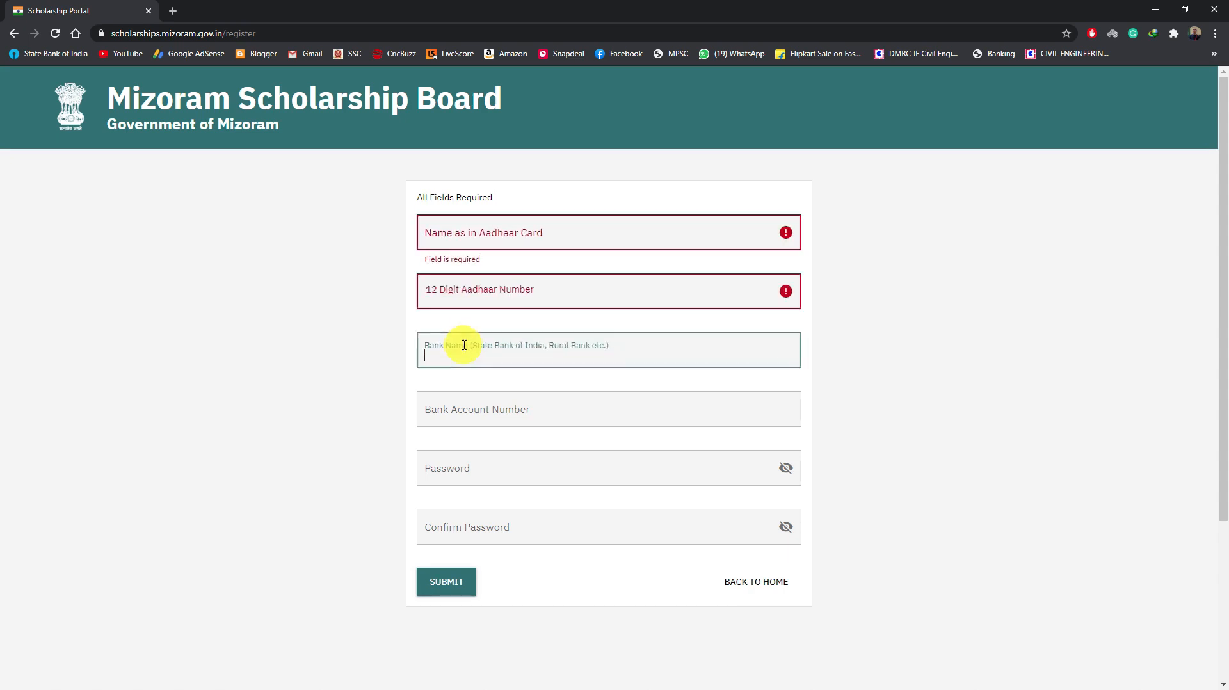
left_click(505, 412)
left_click(501, 475)
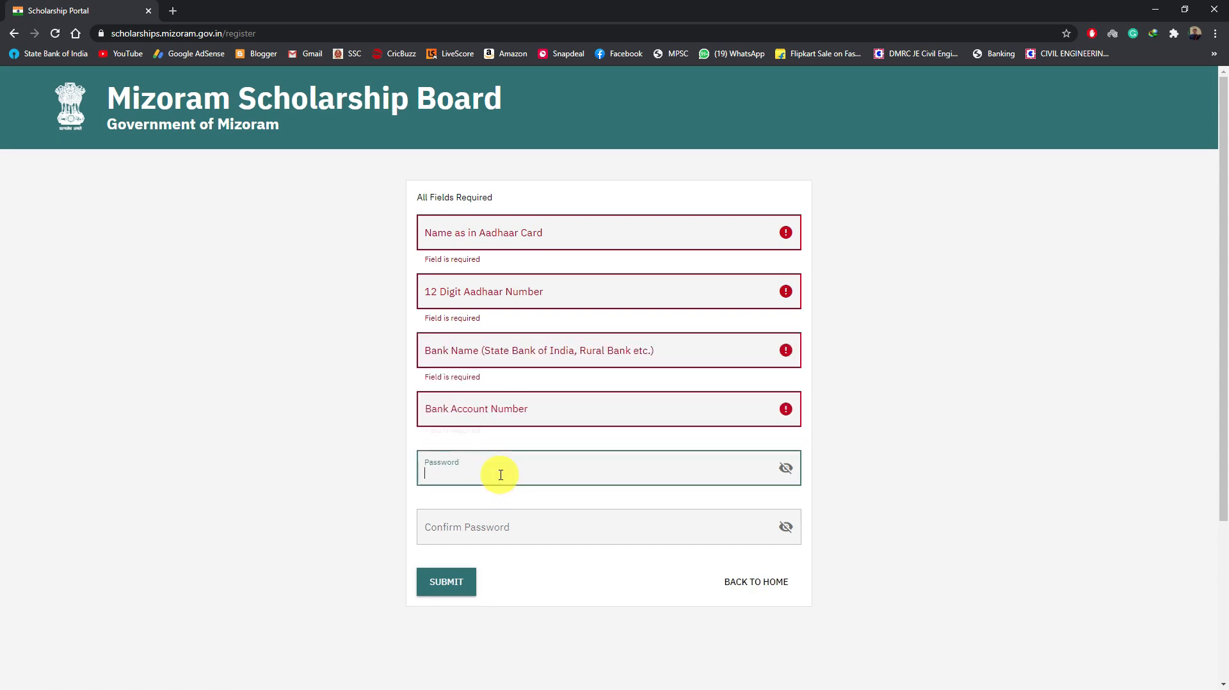
left_click(499, 529)
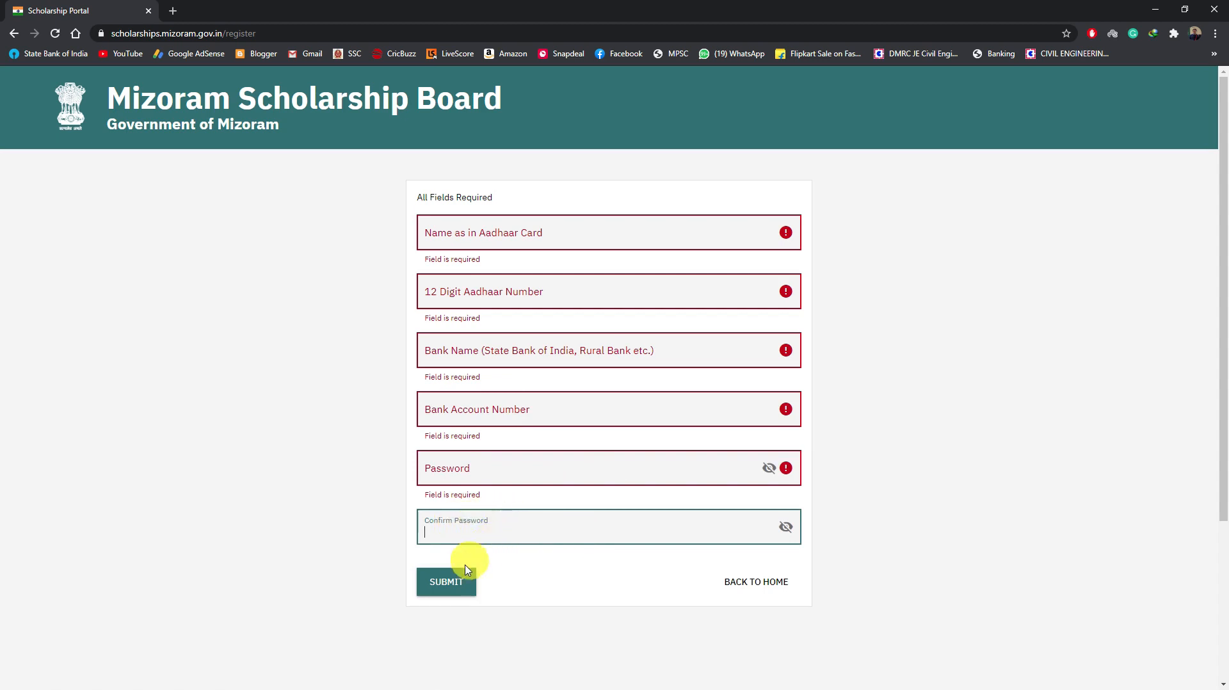
left_click(454, 583)
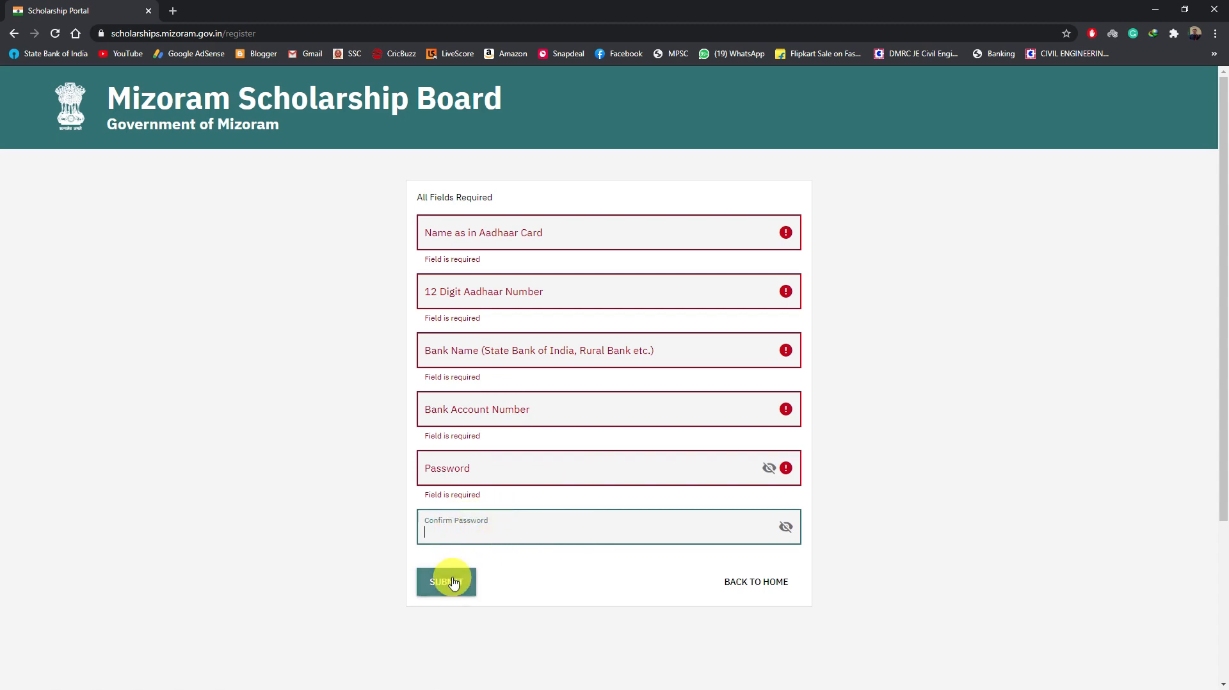
- Fill in the applicant's name, Aadhaar number, STATE BANK OF INDIA as bank, the account number, and the password with its confirmation
left_click(506, 233)
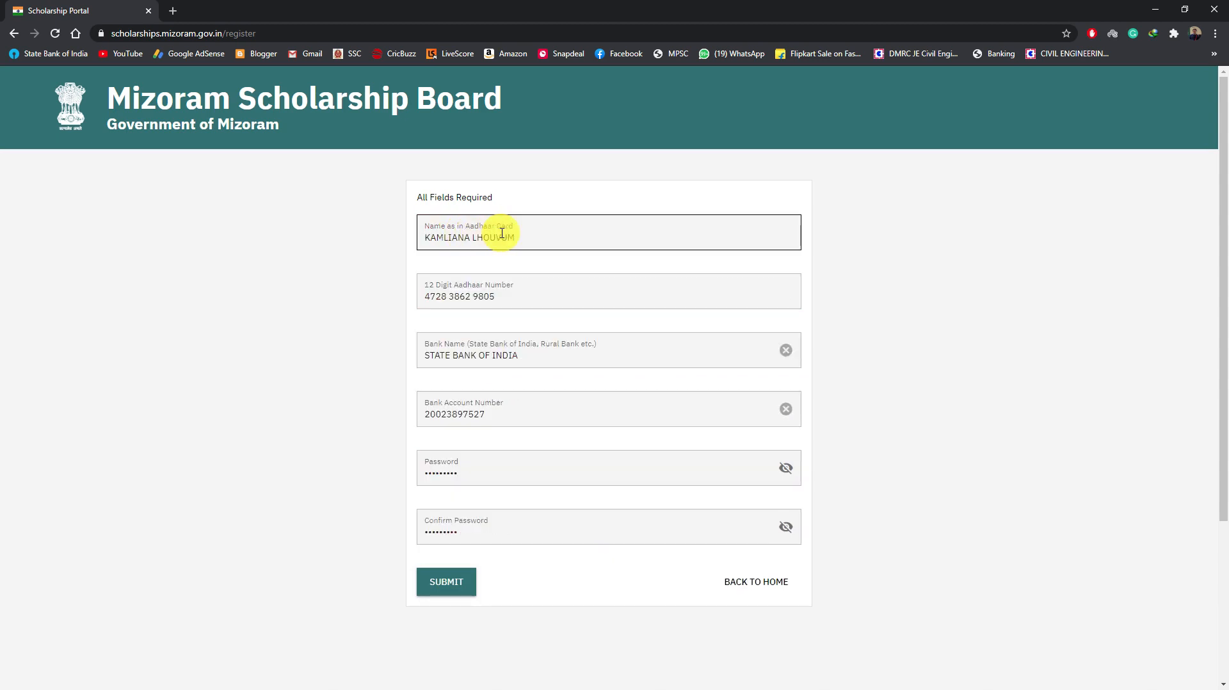
left_click(508, 291)
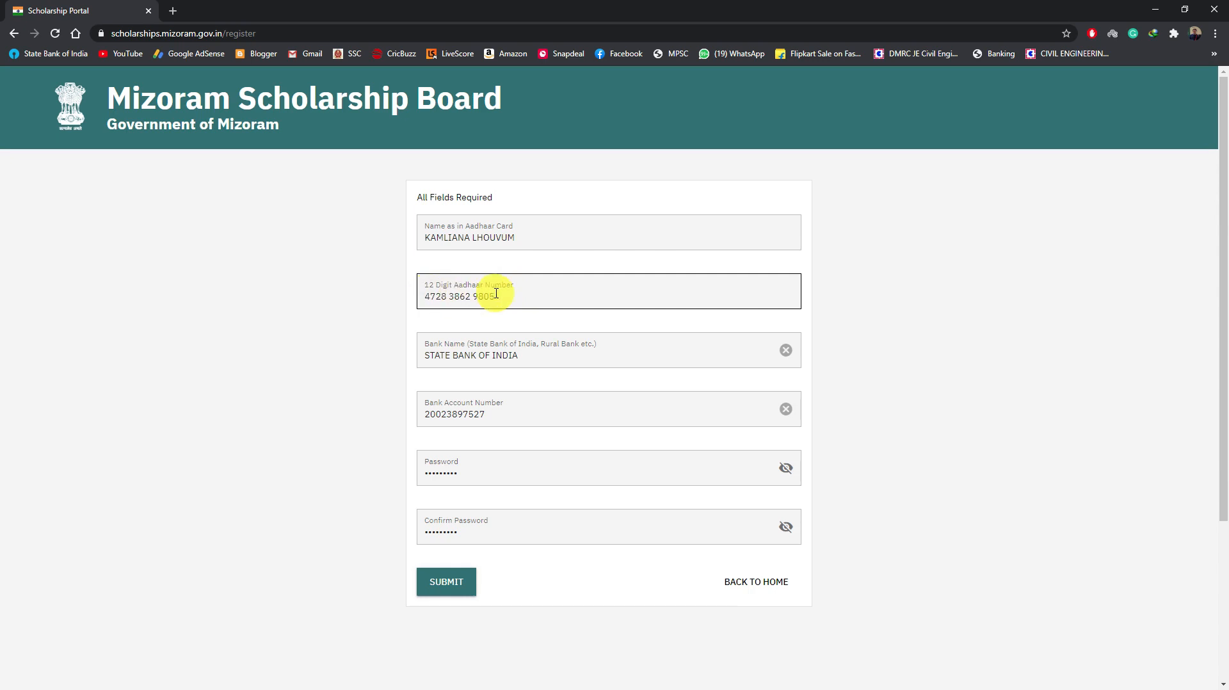
left_click(502, 349)
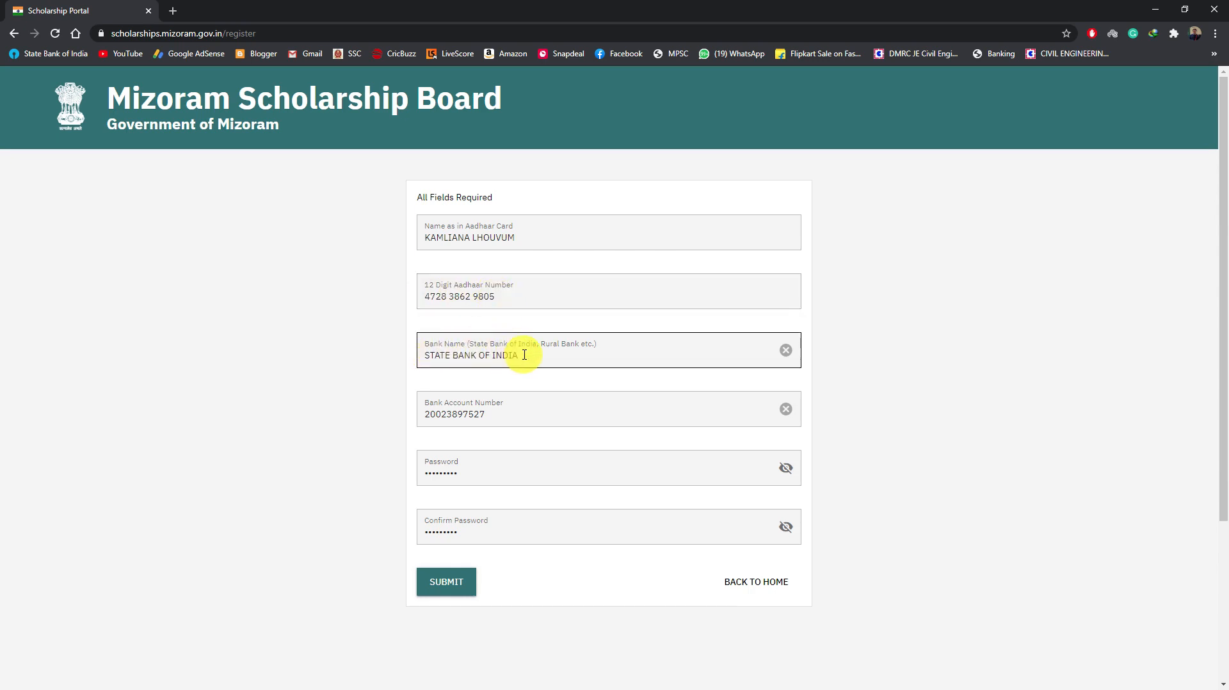
left_click(502, 416)
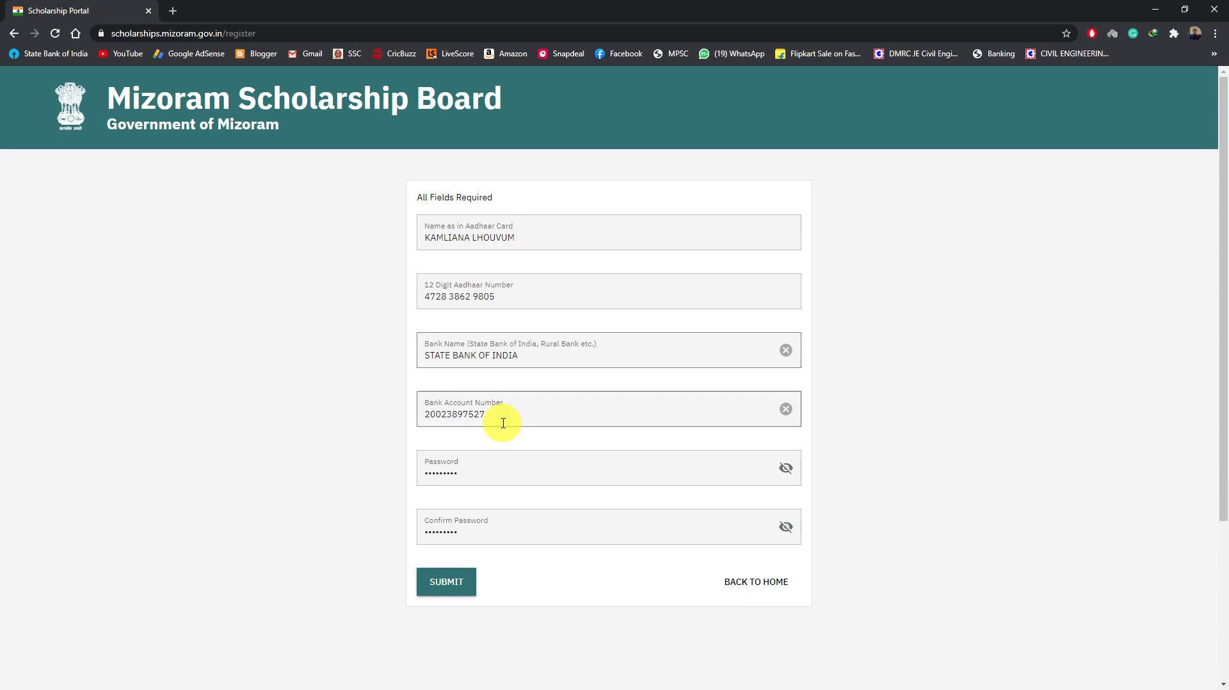
left_click(447, 467)
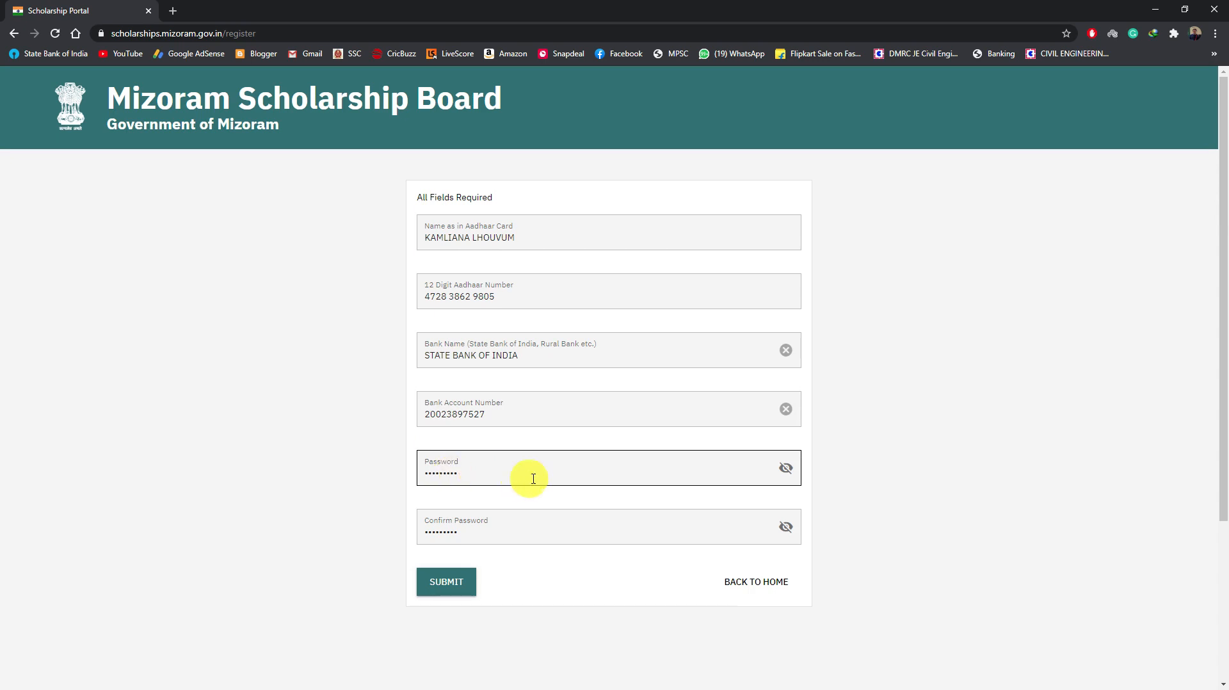
left_click(493, 537)
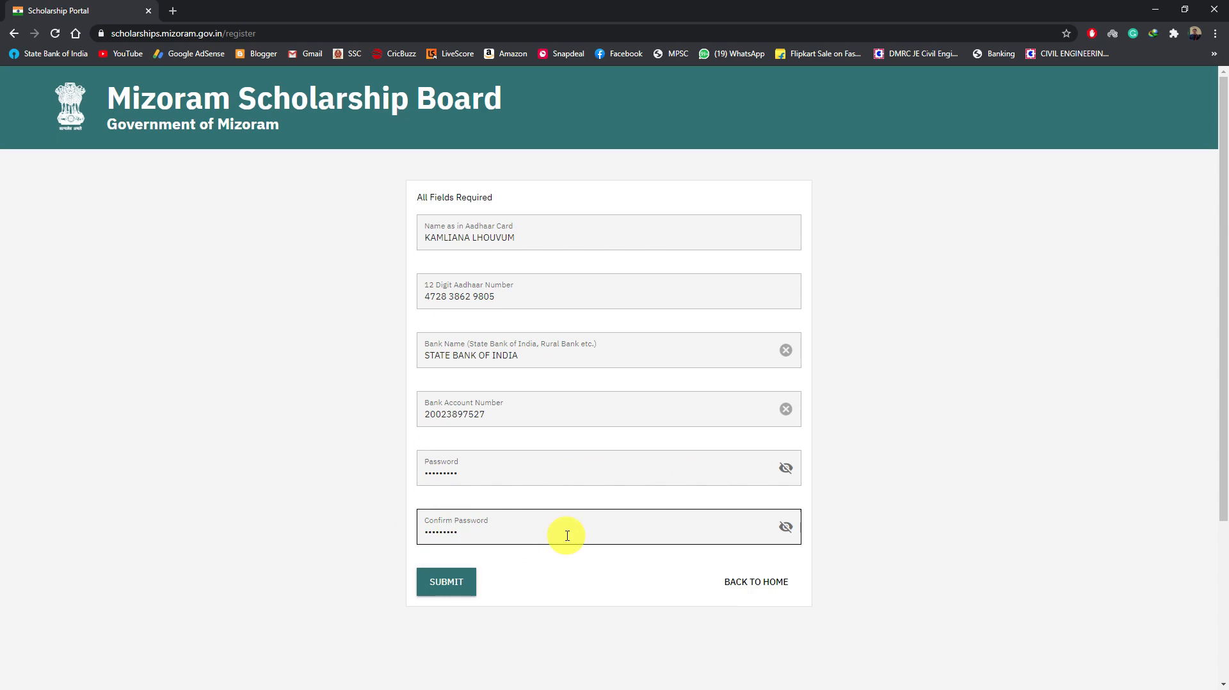
- Reveal and hide both password entries to check that they match, and submit the registration form
left_click(785, 468)
left_click(785, 526)
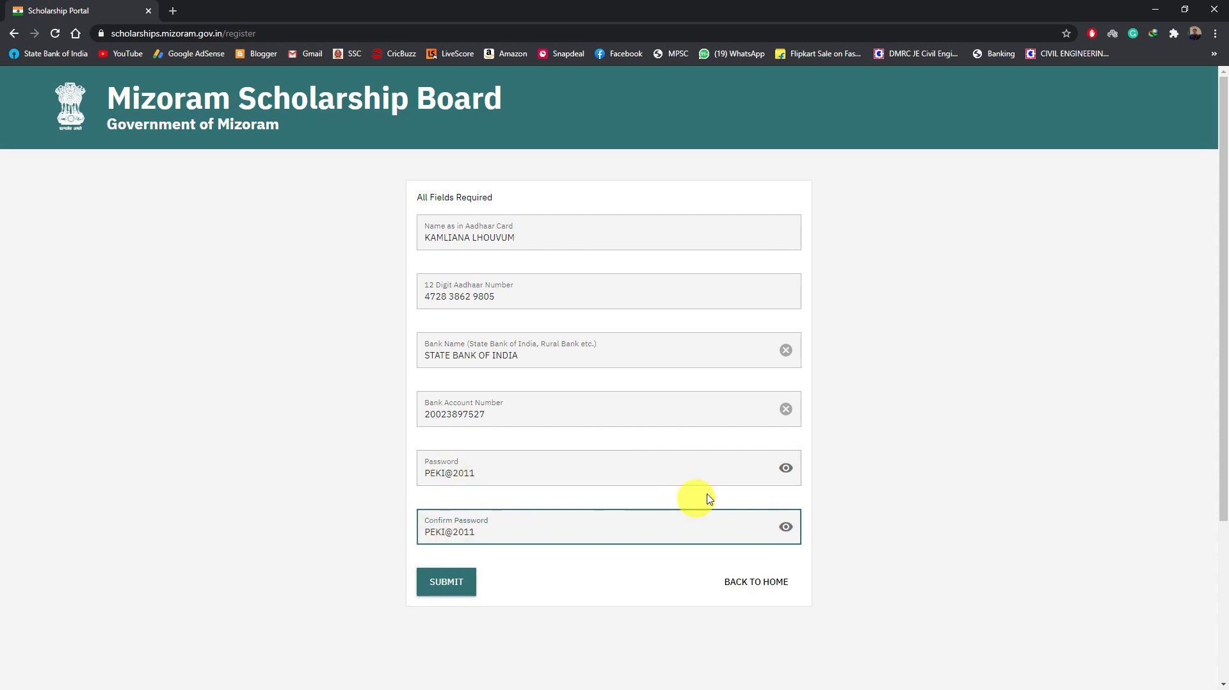
left_click(785, 468)
left_click(787, 524)
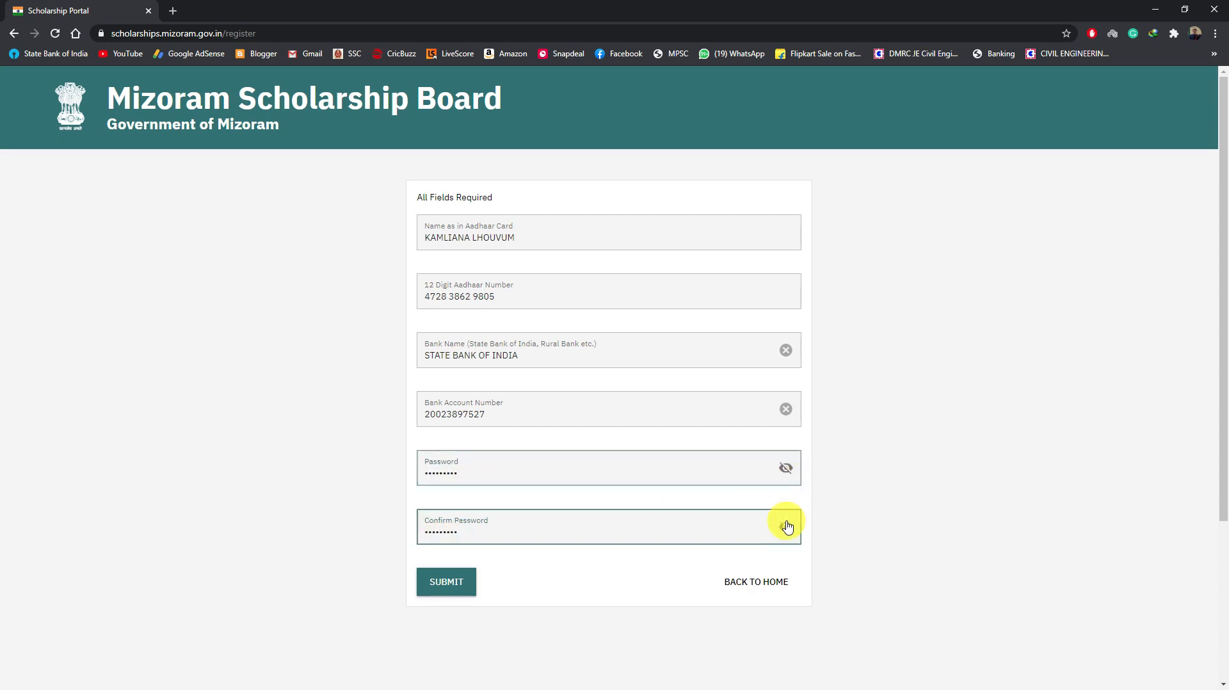
left_click(446, 582)
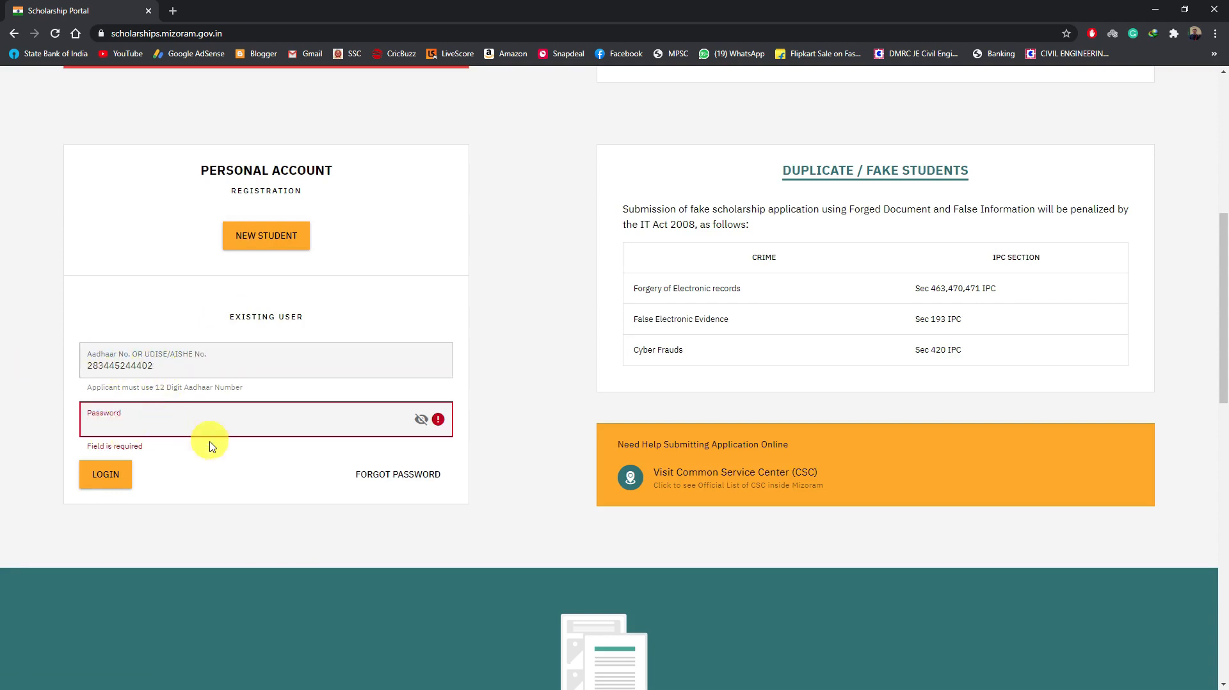
- Log in through the forgot-password option by checking the Aadhaar number and entering the one-time password
left_click(390, 480)
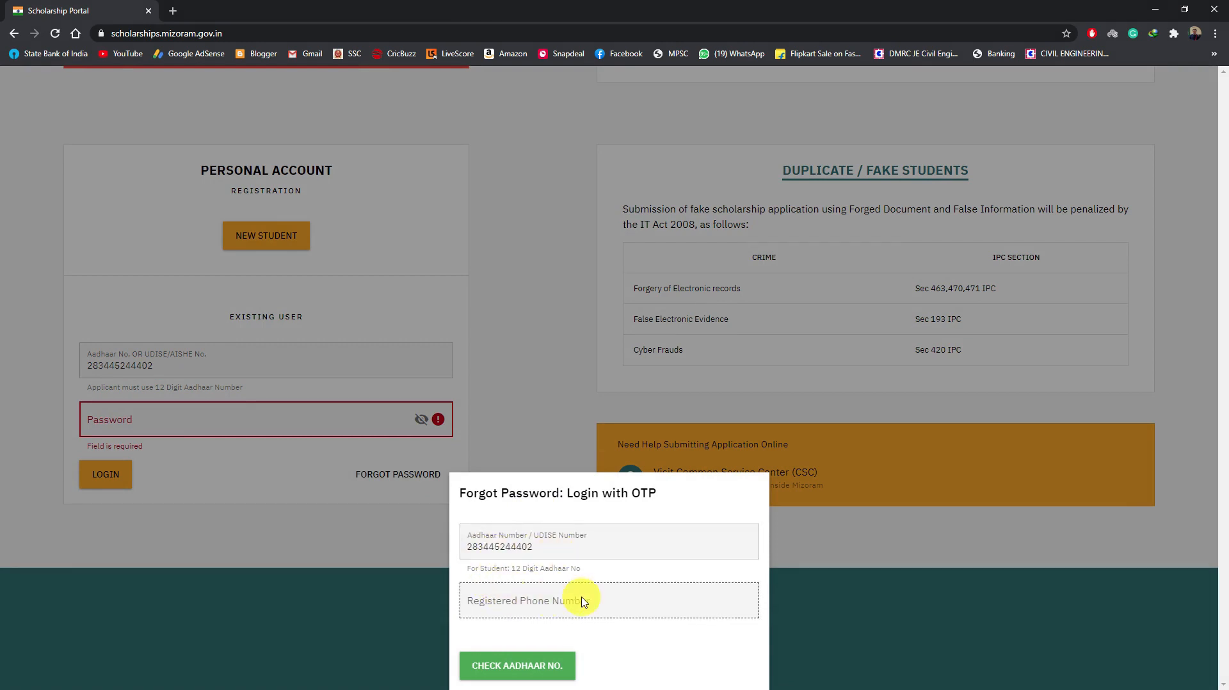
left_click(535, 676)
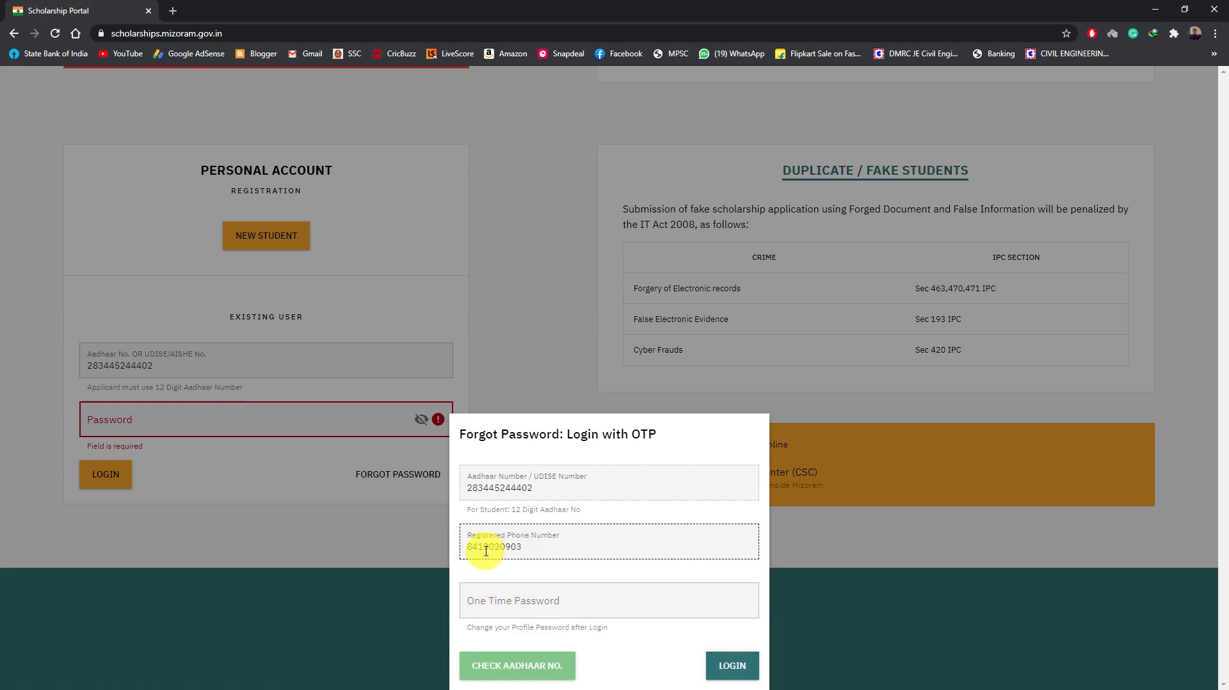
left_click(520, 601)
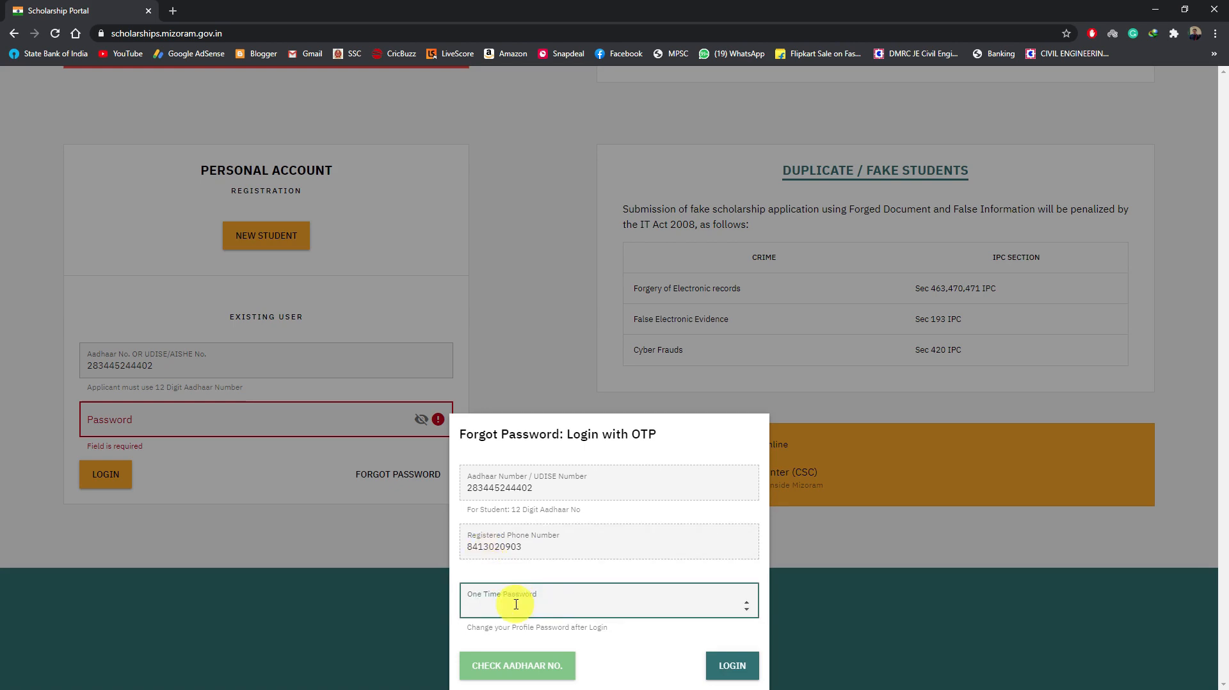
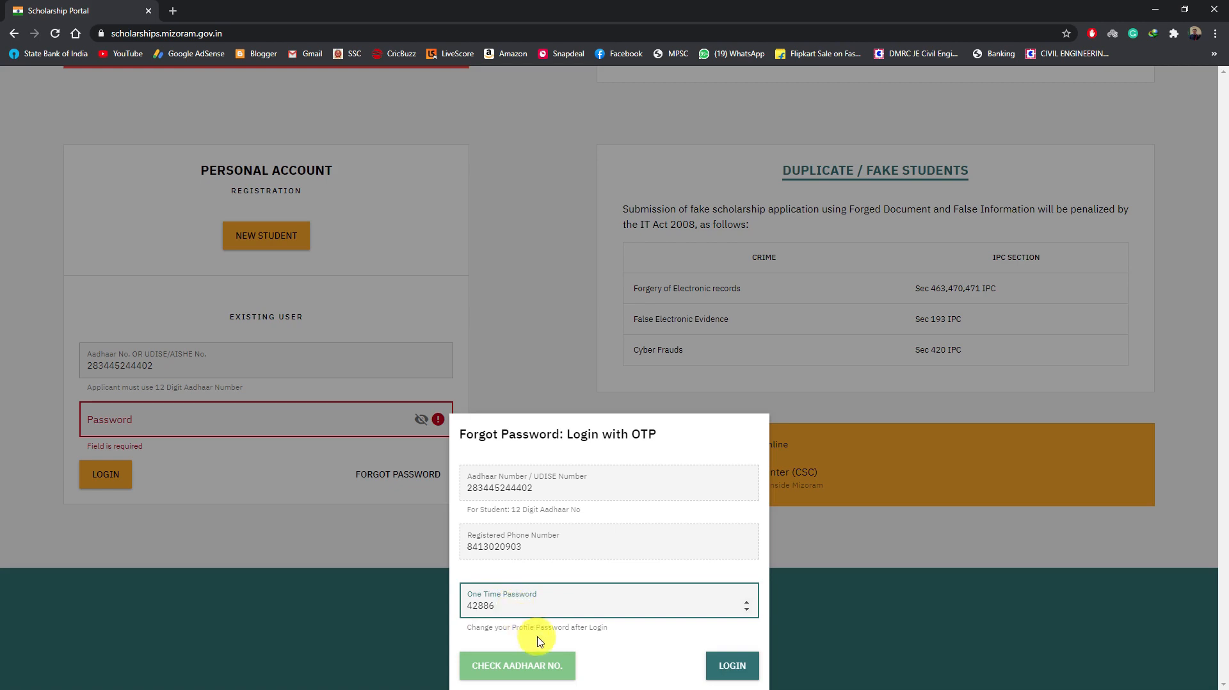
left_click(728, 670)
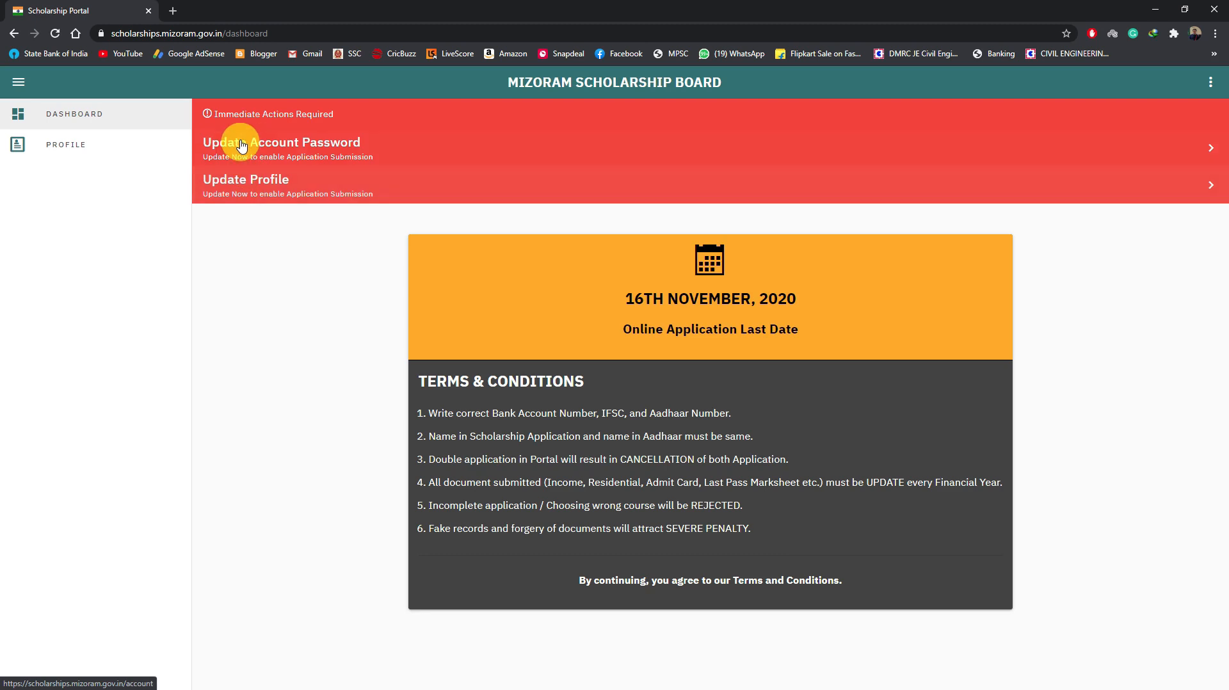
- View the account page's full name field from the password update notice, and return to the dashboard
left_click(377, 144)
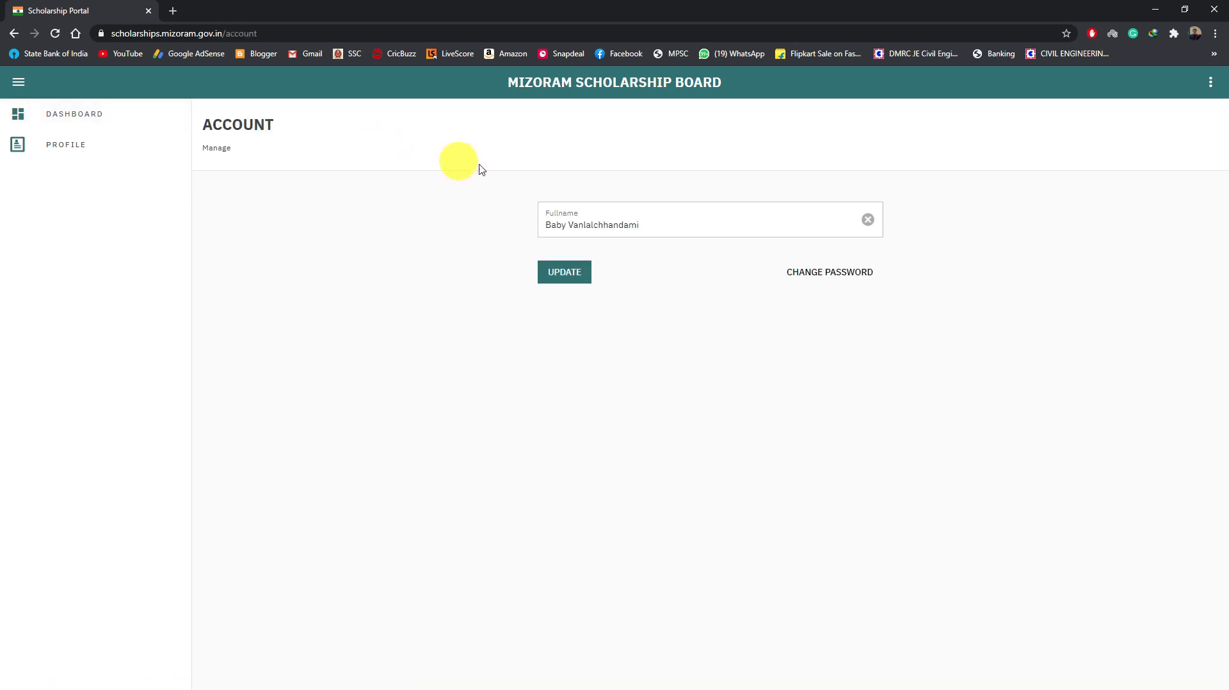
left_click(650, 224)
left_click_drag(651, 225, 506, 248)
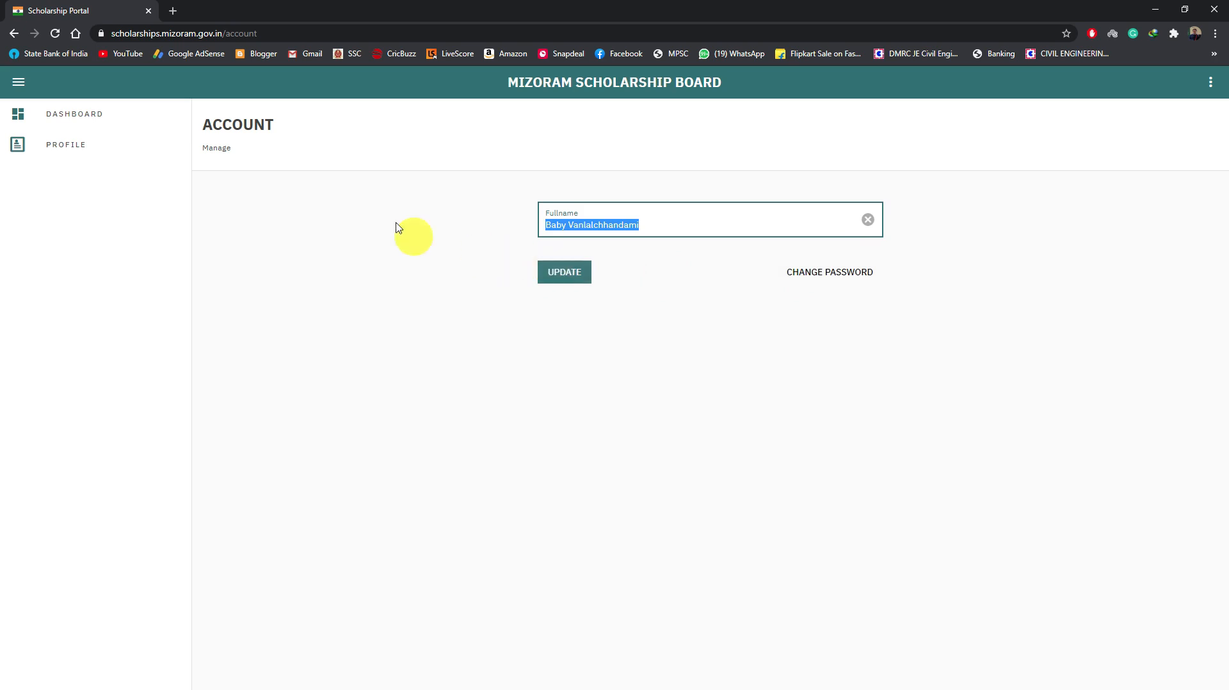
left_click(90, 123)
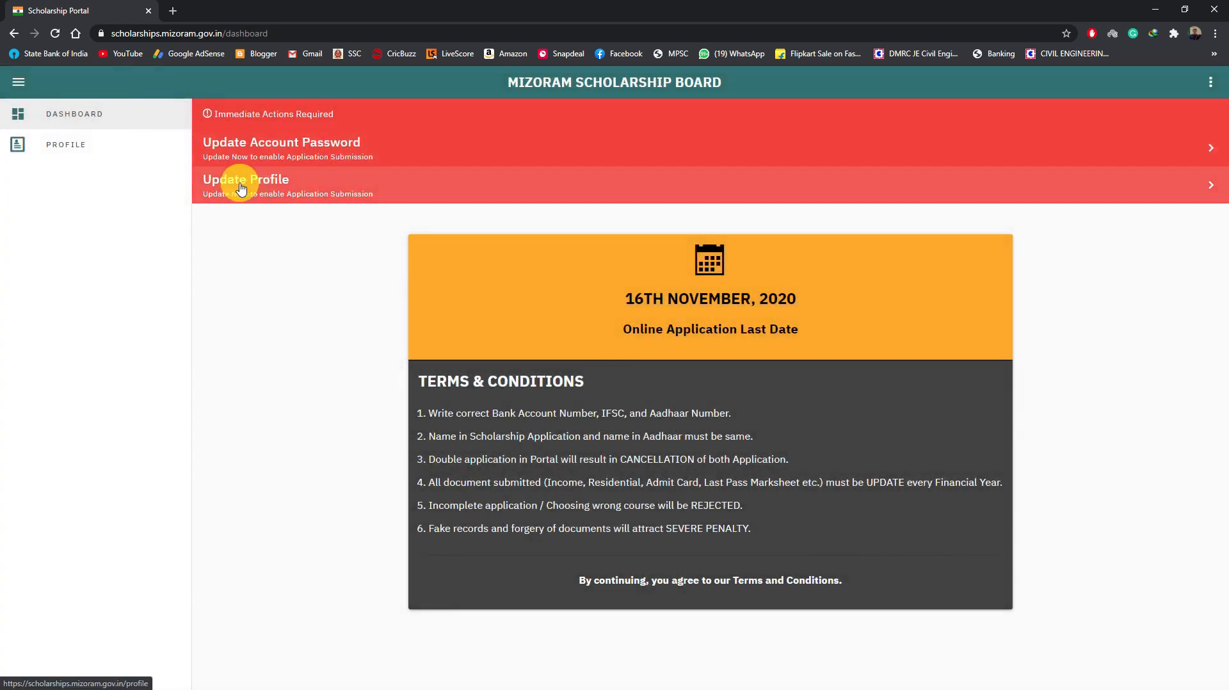
- Open the profile update page and review the required profile status and the Academic Details section
left_click(282, 185)
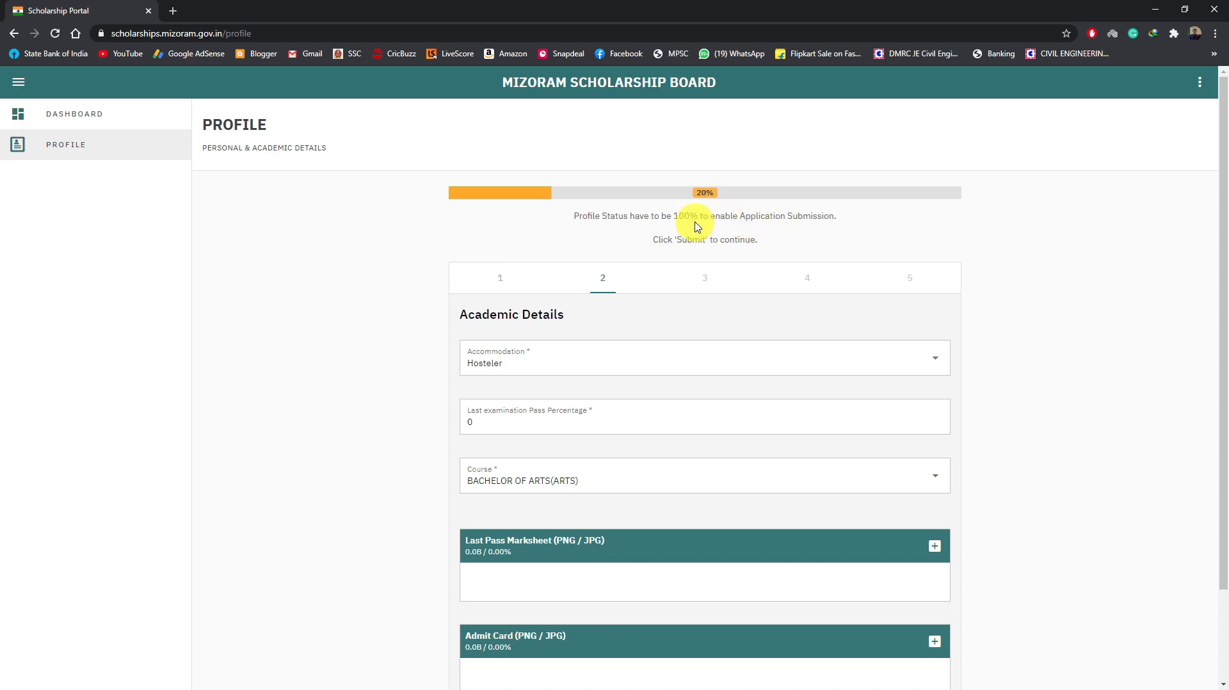
left_click_drag(699, 216, 672, 217)
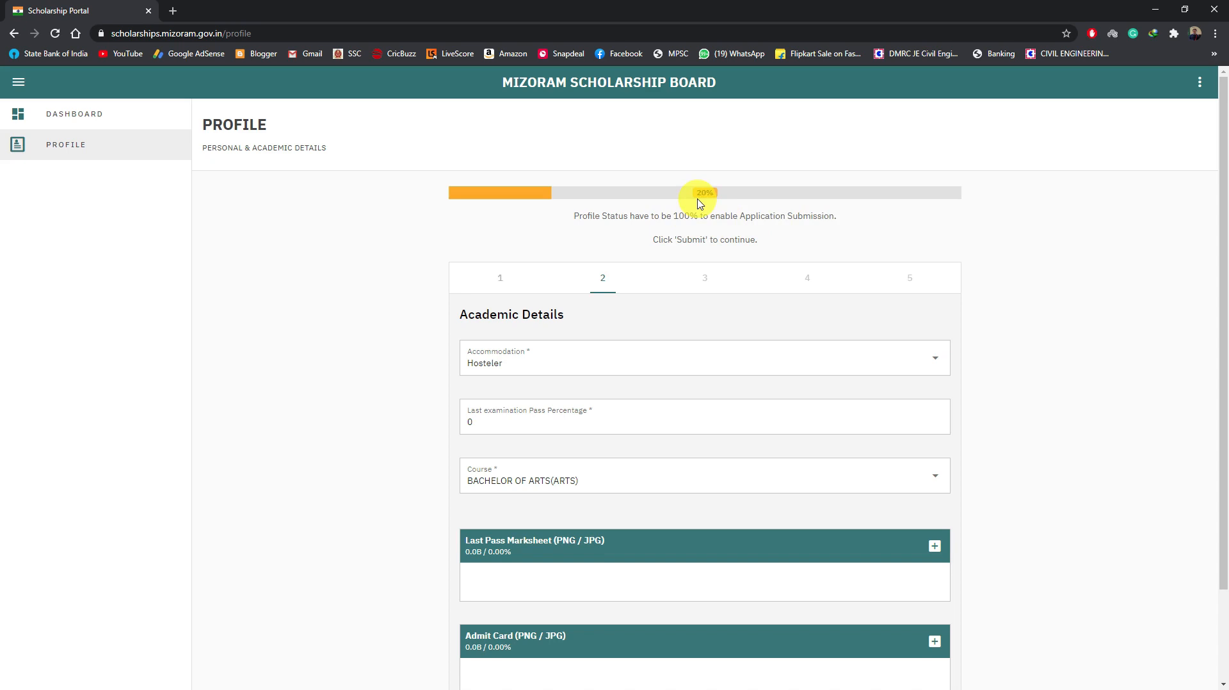
scroll(729, 235, "down", 1)
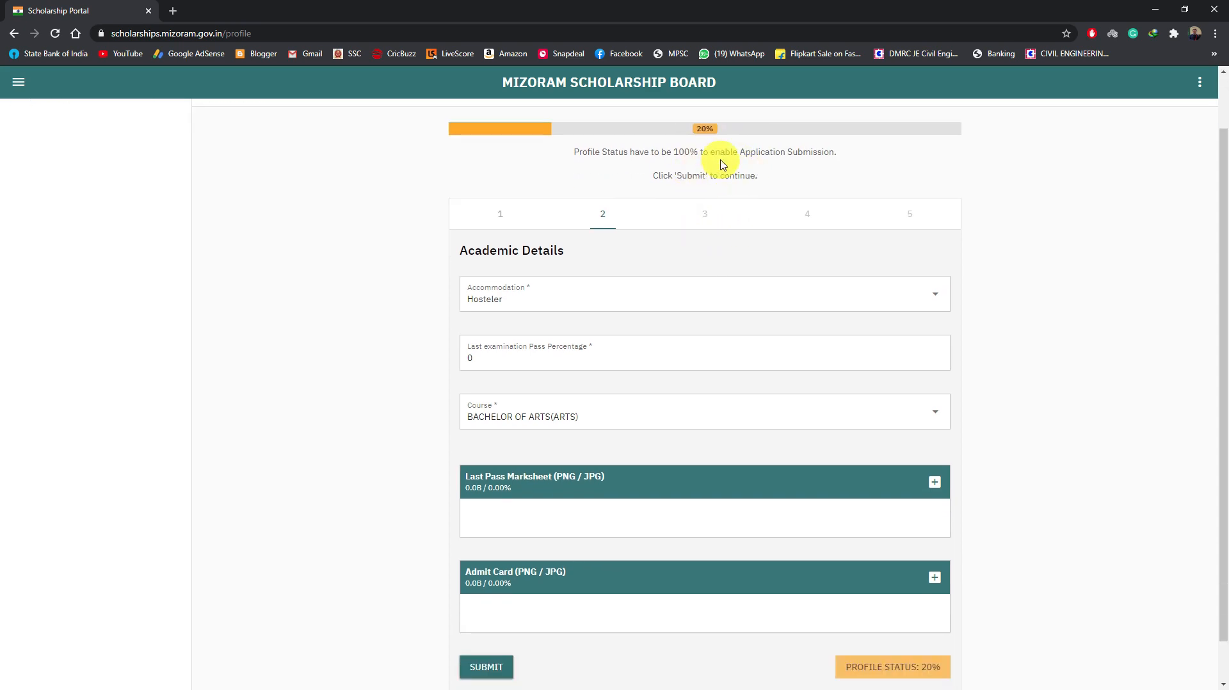
- Open the Registration Details section, check its entries and the available institution choices, and submit the section
left_click(503, 221)
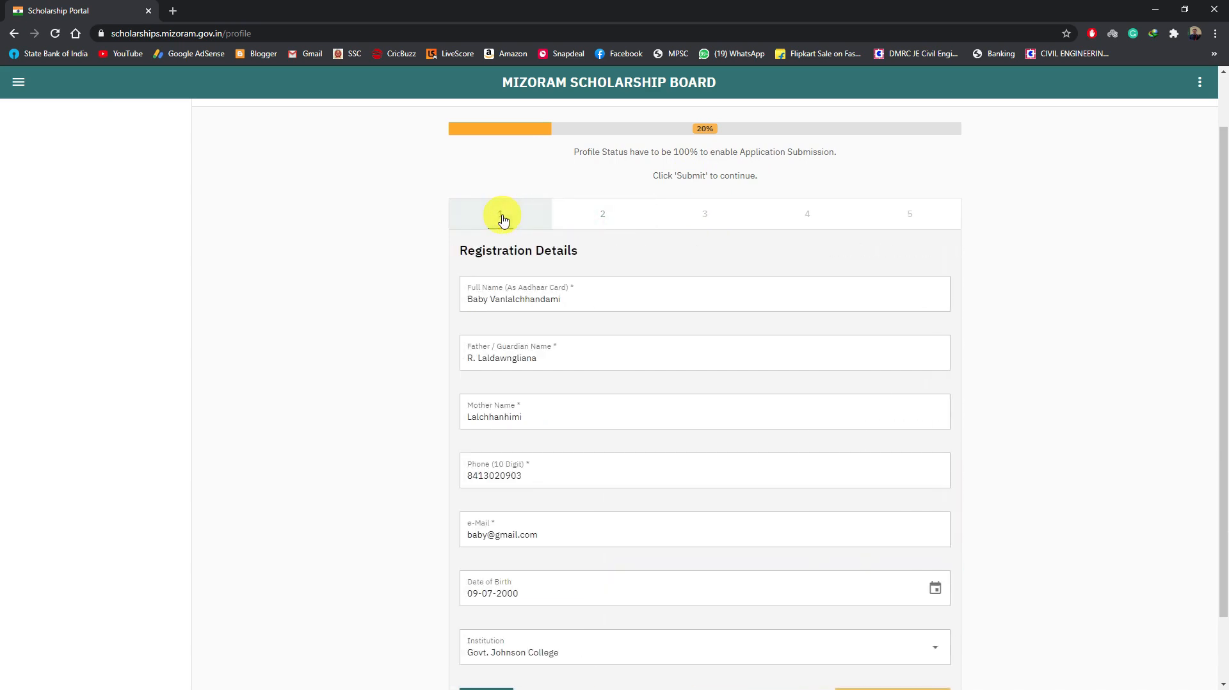
scroll(503, 235, "down", 1)
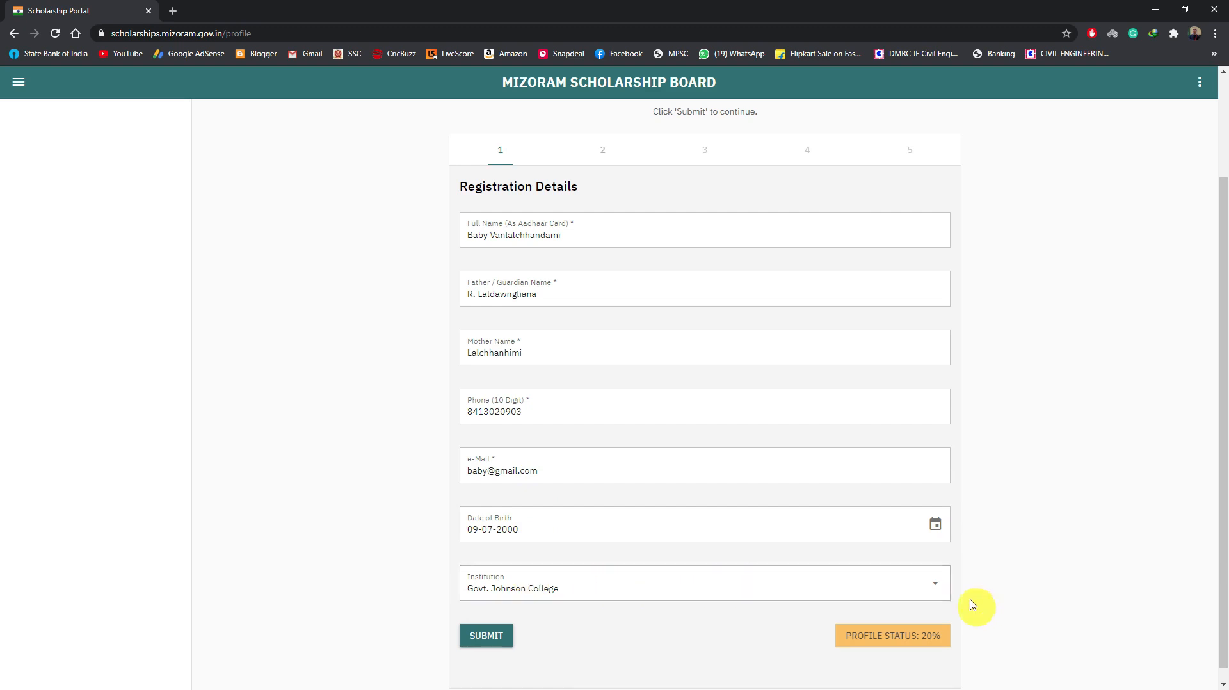
left_click(936, 591)
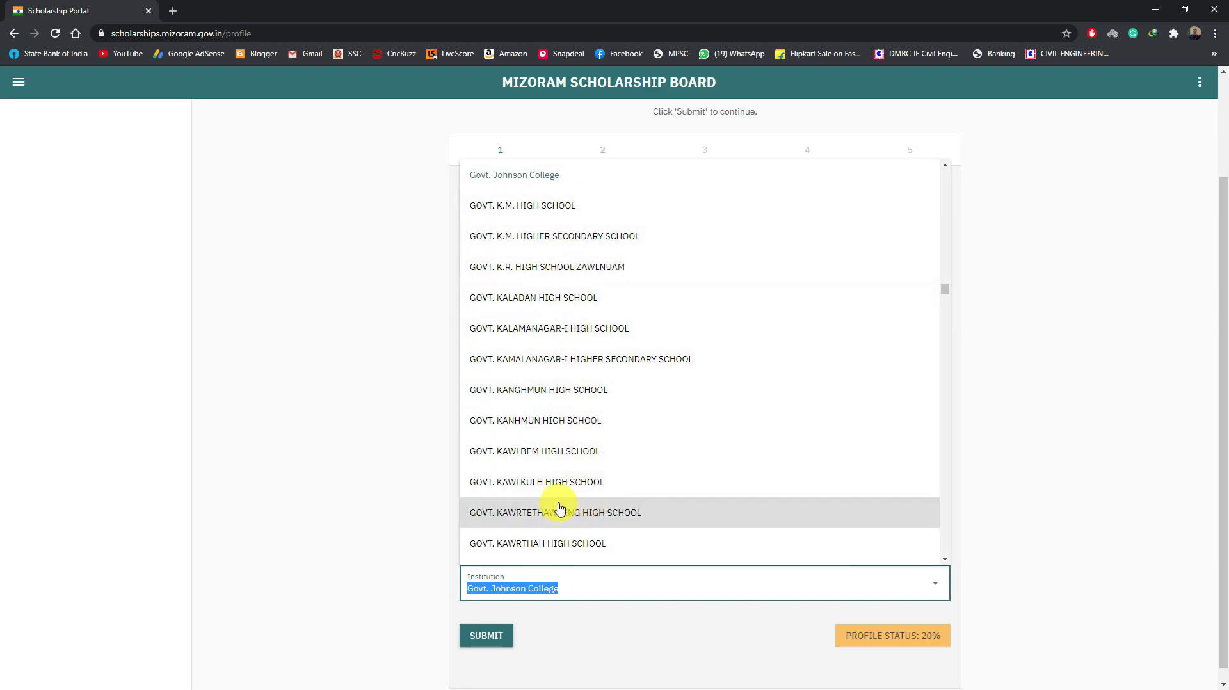
scroll(561, 509, "down", 1)
scroll(560, 509, "down", 8)
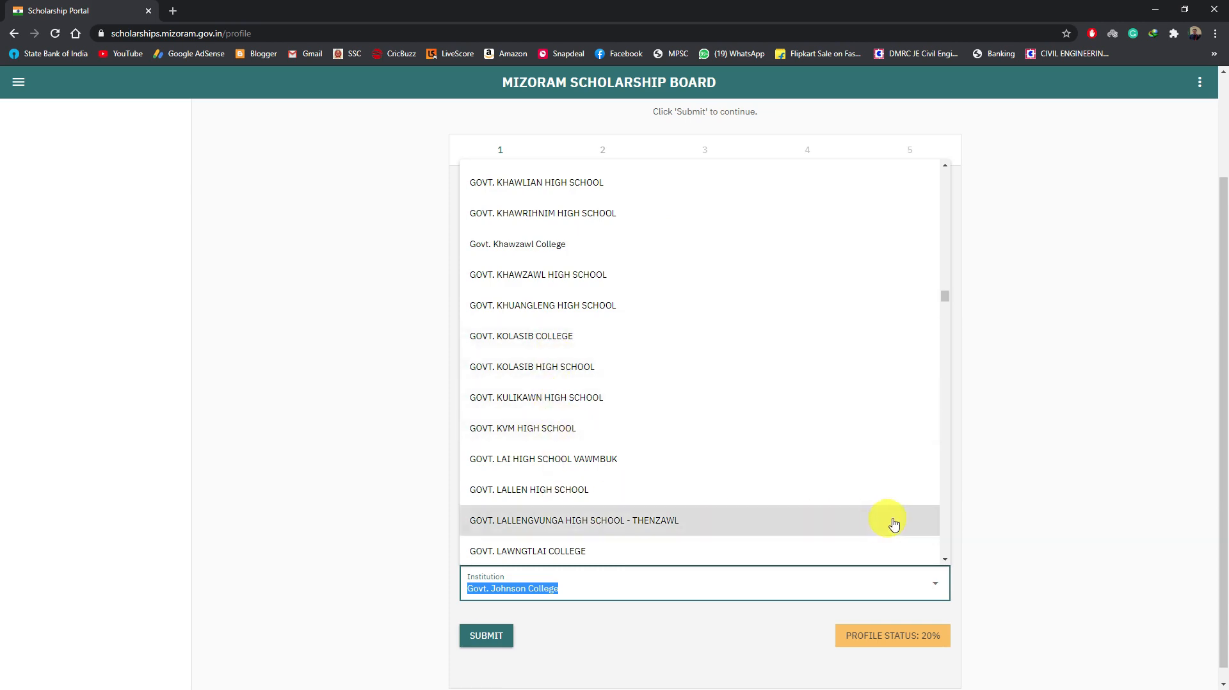
left_click(1004, 532)
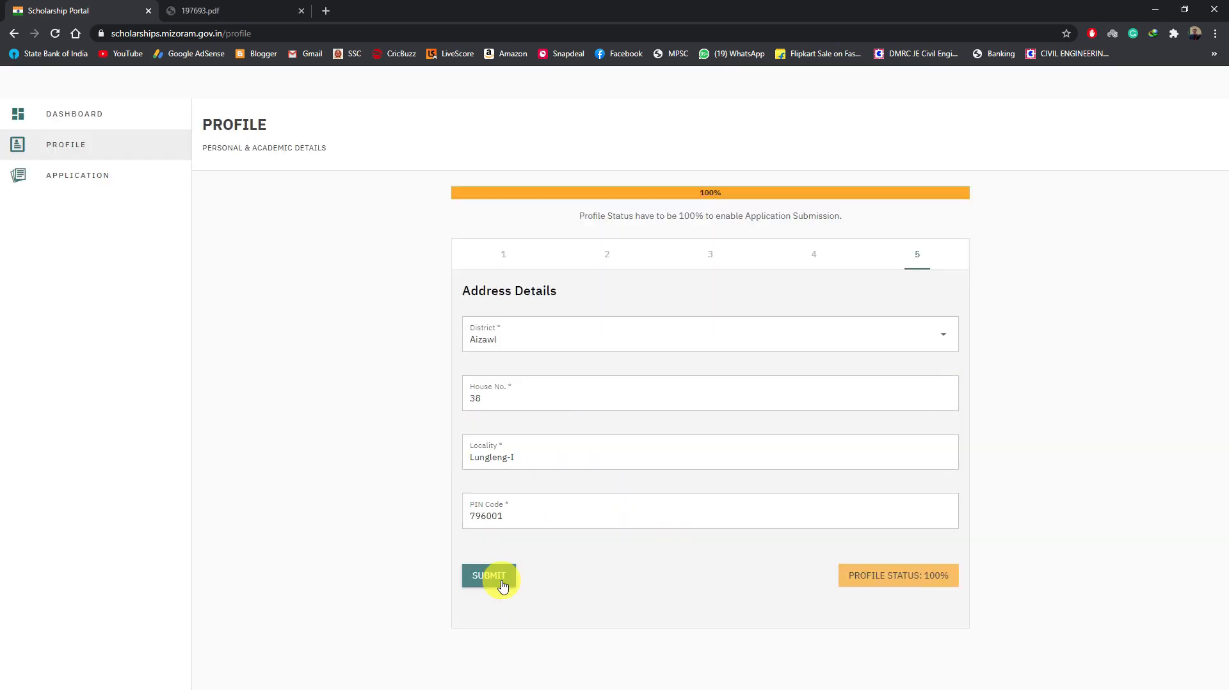
left_click(489, 575)
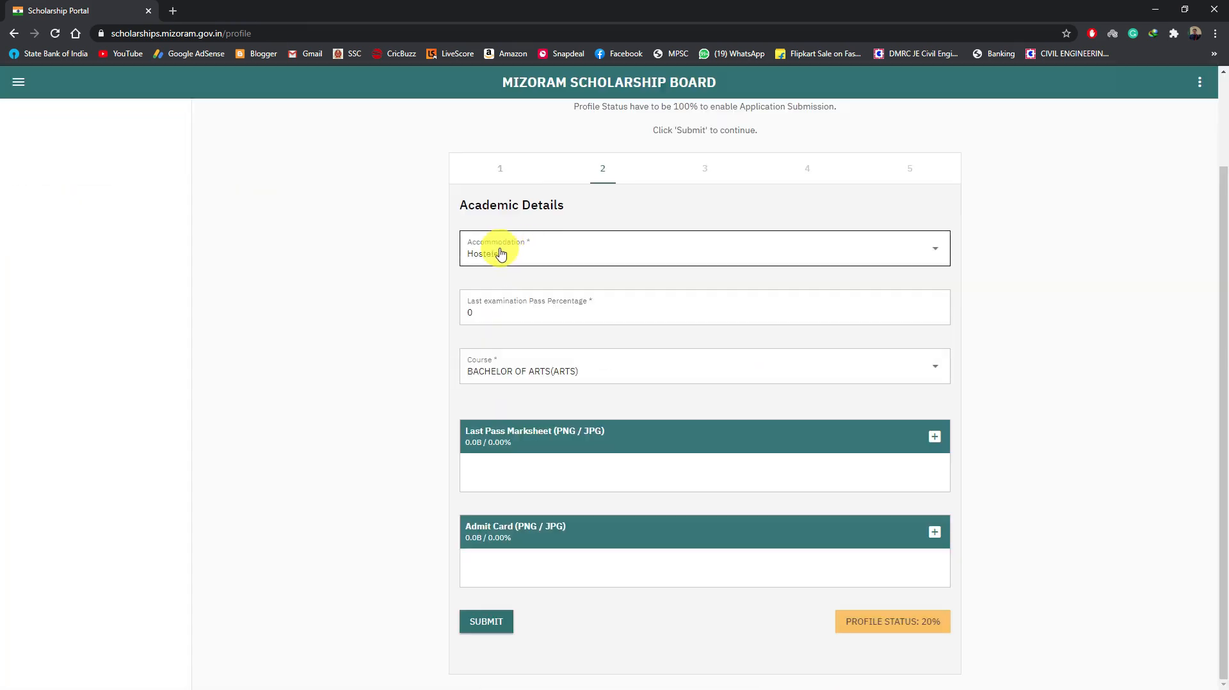
- Set the accommodation to Hosteler and the last examination pass percentage to 50.20 in Academic Details
left_click(552, 255)
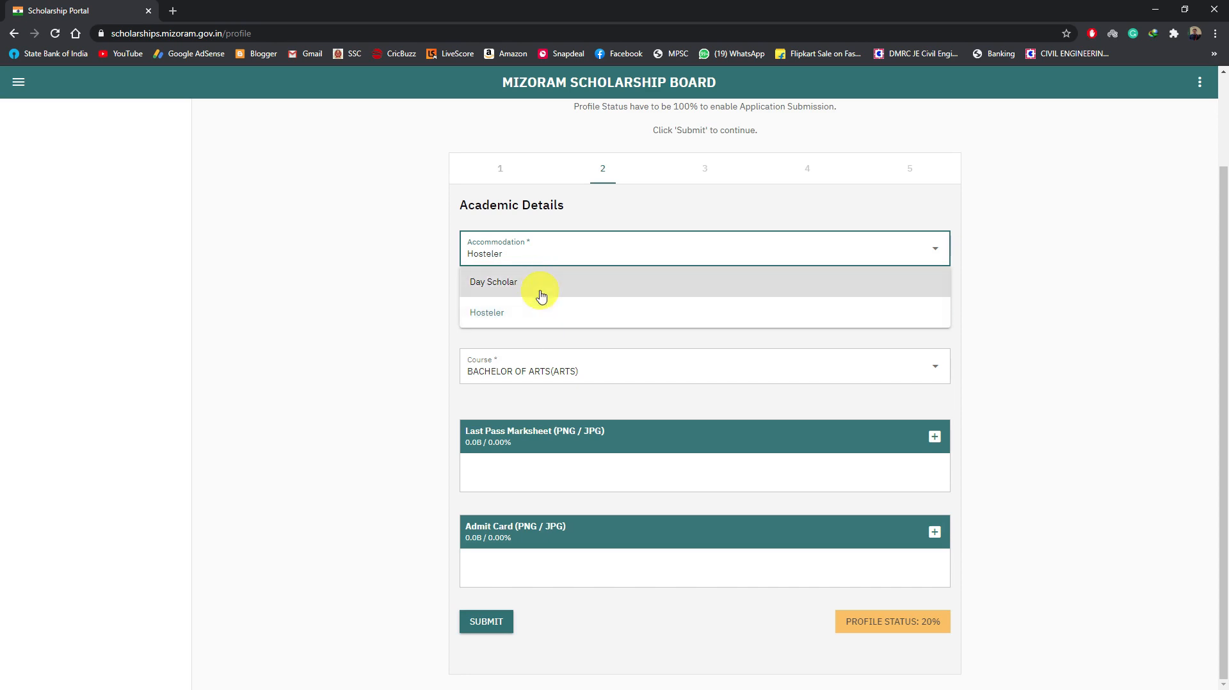
left_click(538, 313)
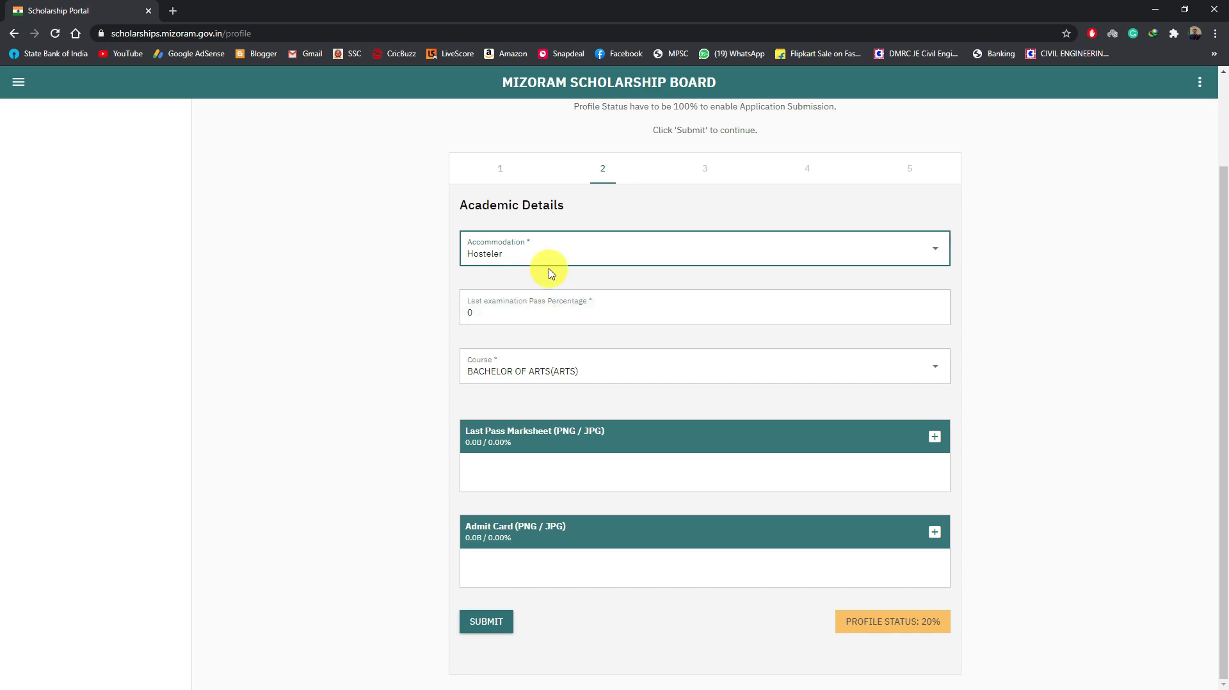
left_click(549, 310)
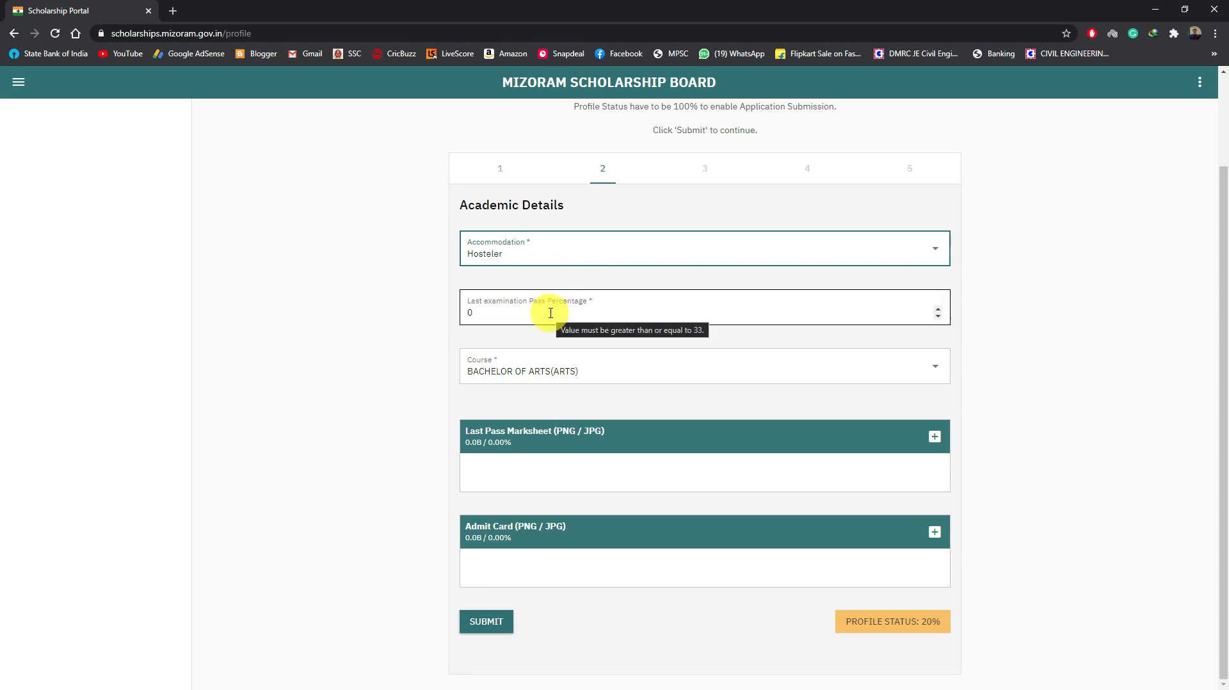
left_click(551, 313)
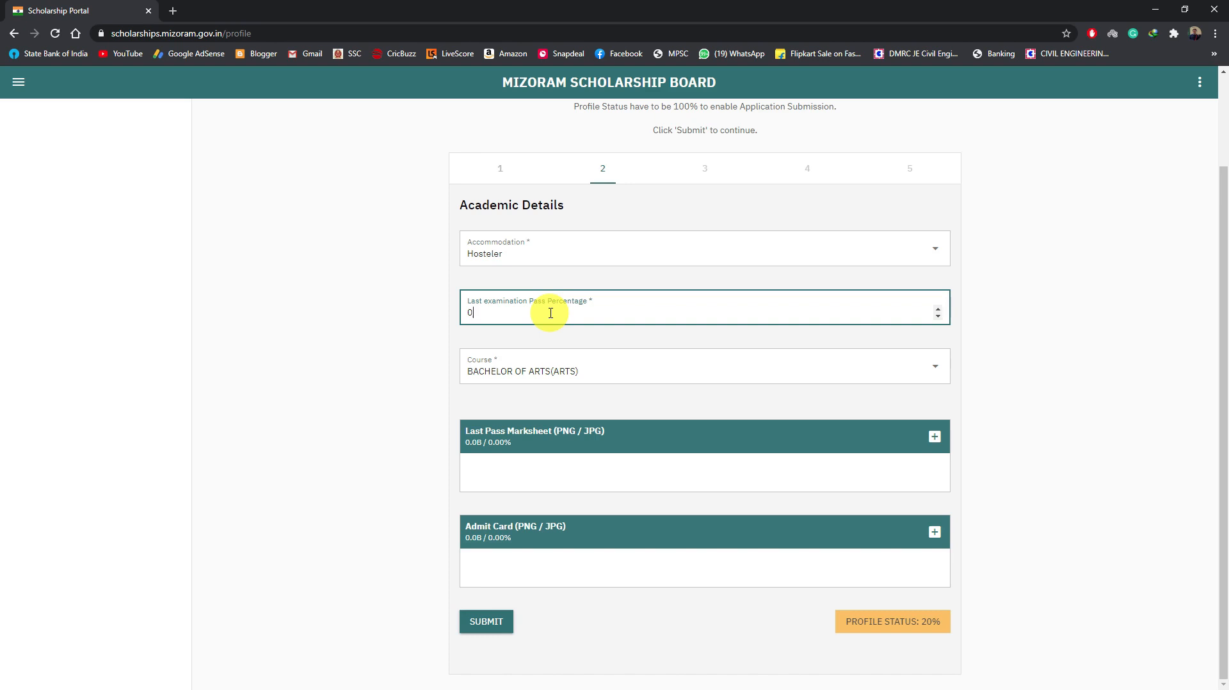
key("BackSpace")
type("5")
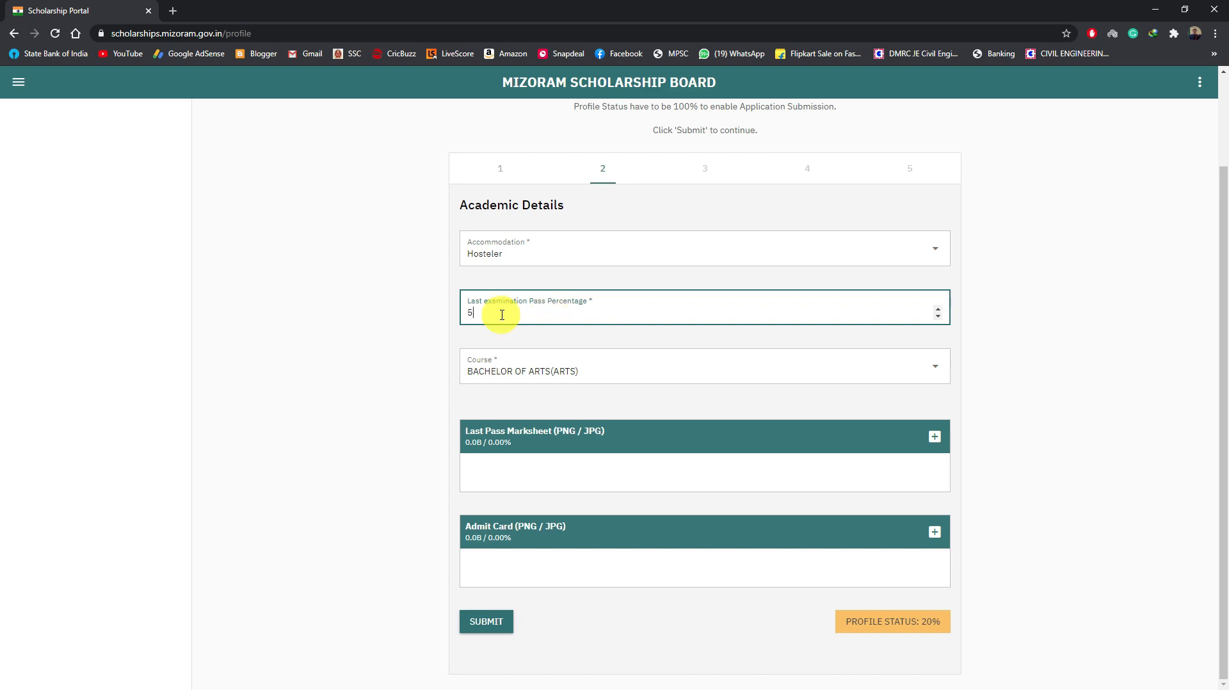
type("0.20")
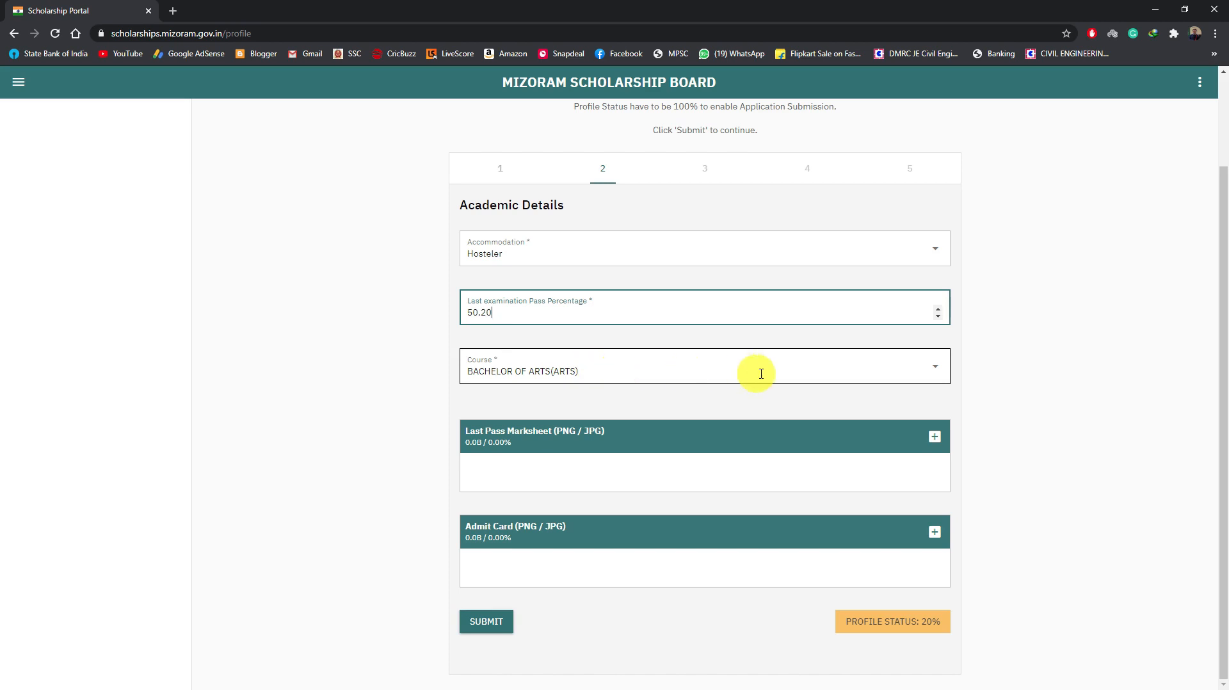
- Browse the available courses and keep BACHELOR OF ARTS(ARTS) as the course
left_click(939, 371)
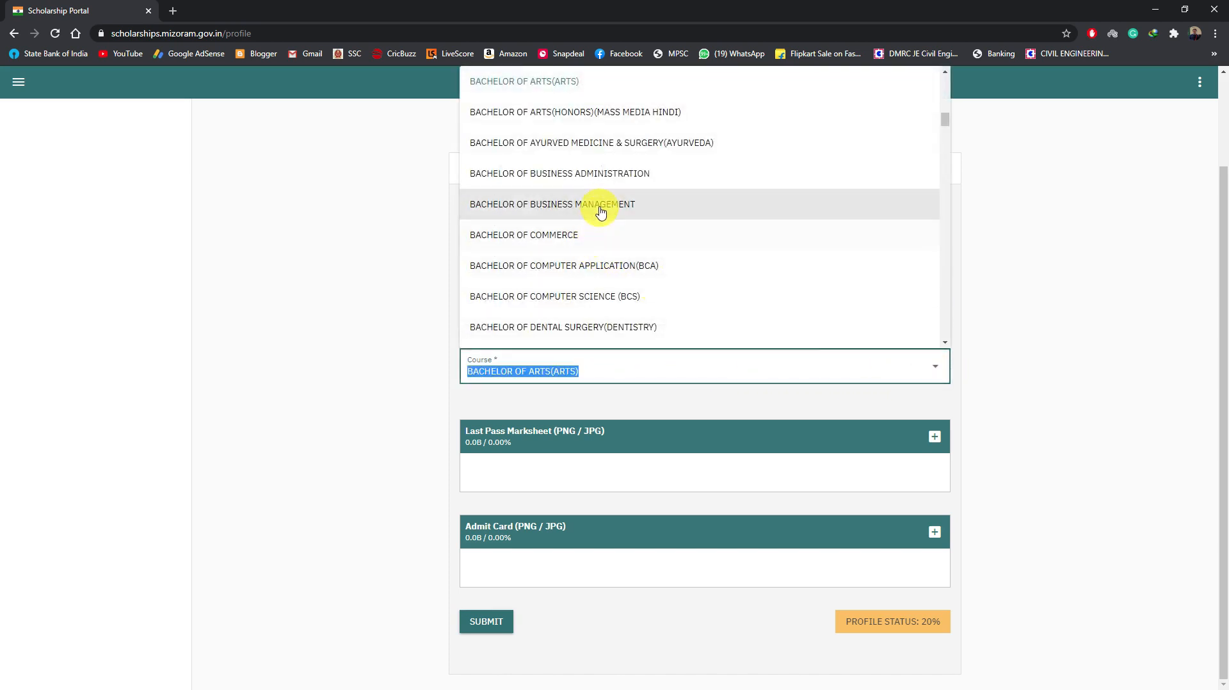
scroll(601, 192, "up", 2)
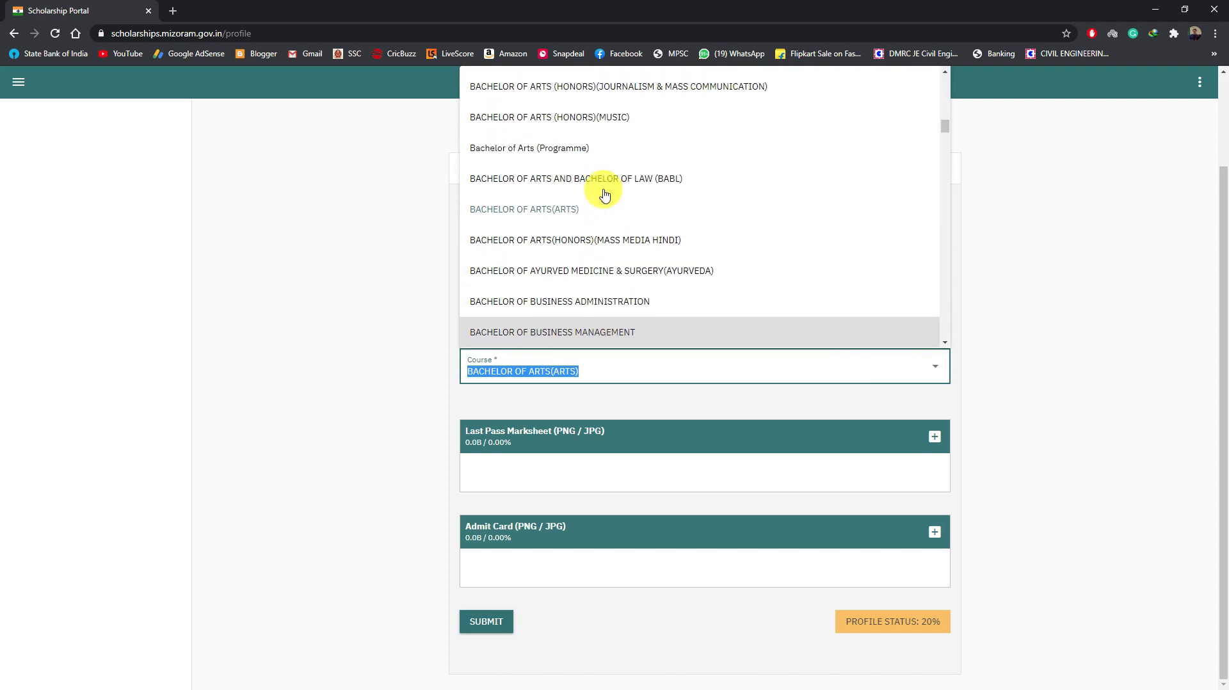
scroll(603, 198, "up", 2)
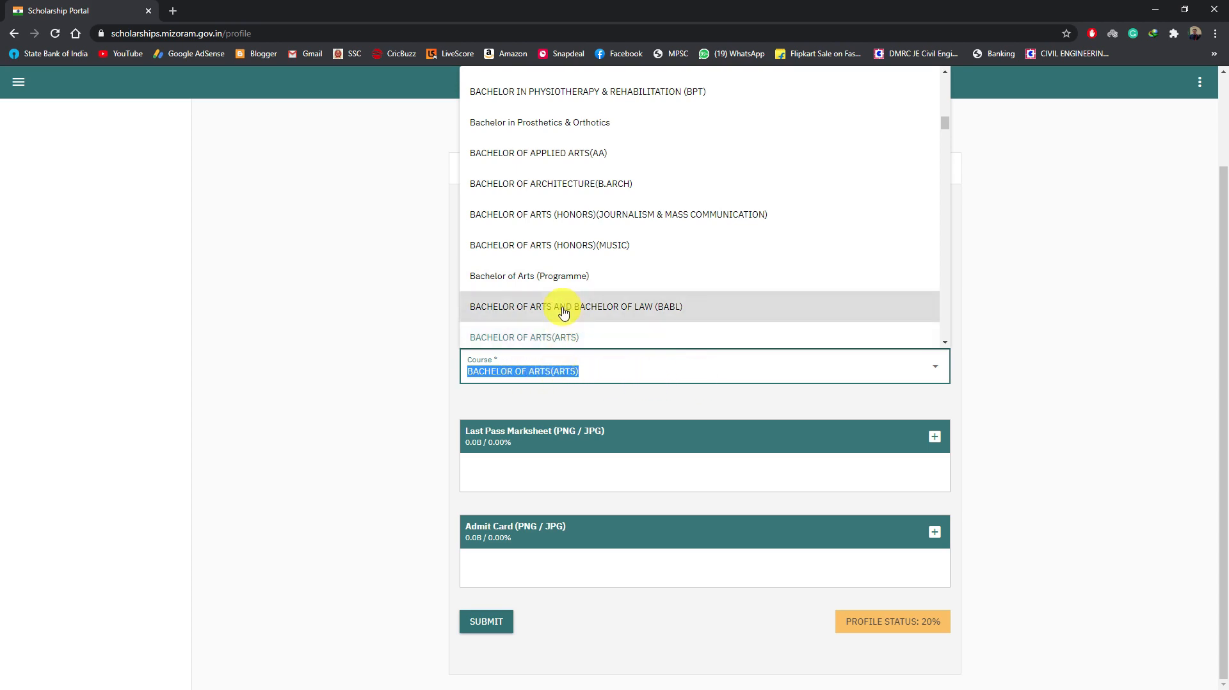
left_click(514, 372)
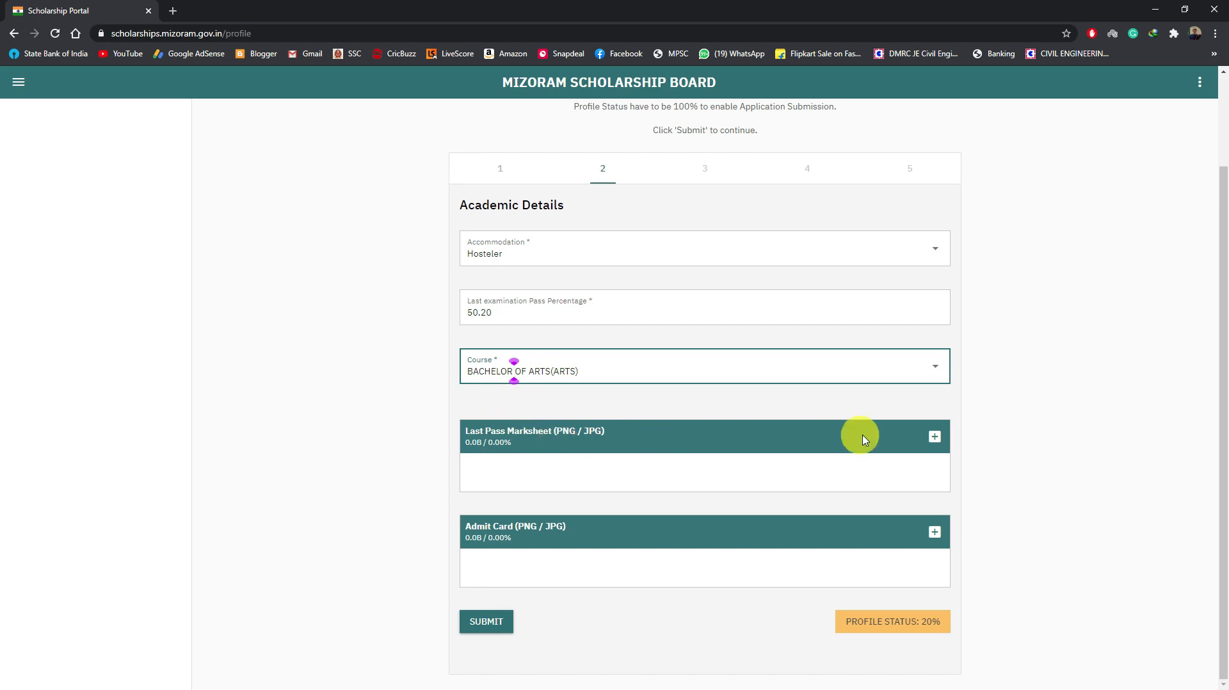
- Upload the MARKHSEET image from the Tribal Scho folder as the Last Pass Marksheet and check its preview
left_click(935, 437)
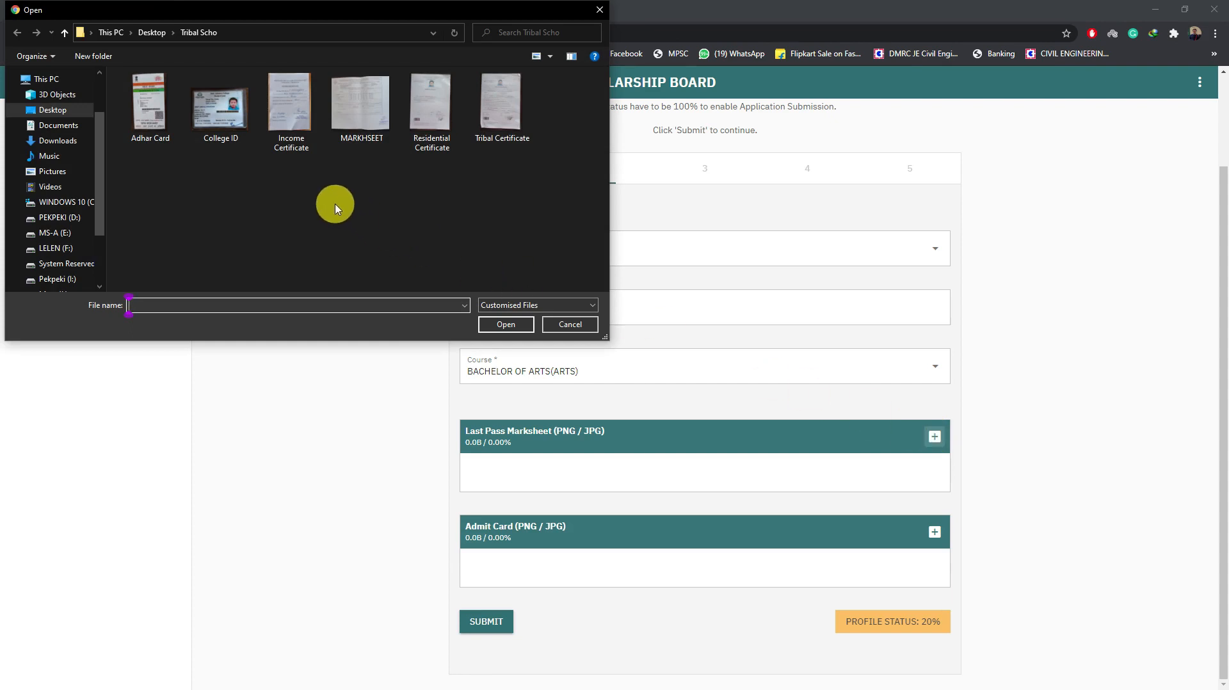
left_click(361, 133)
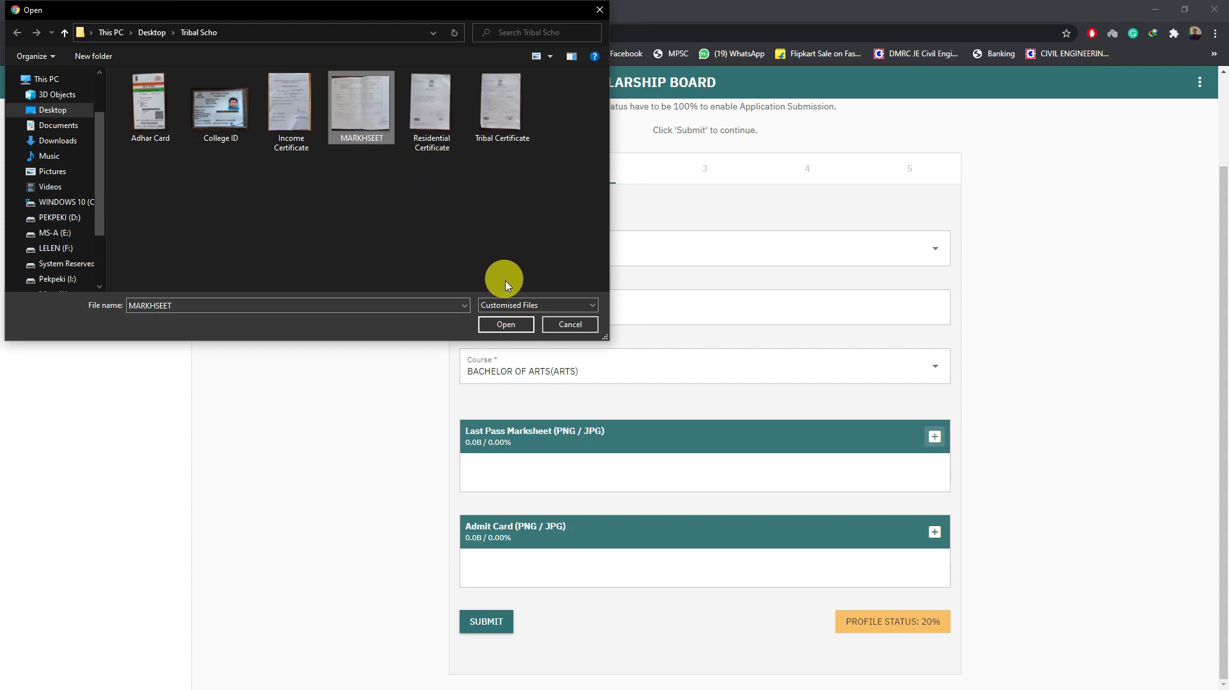
left_click(510, 322)
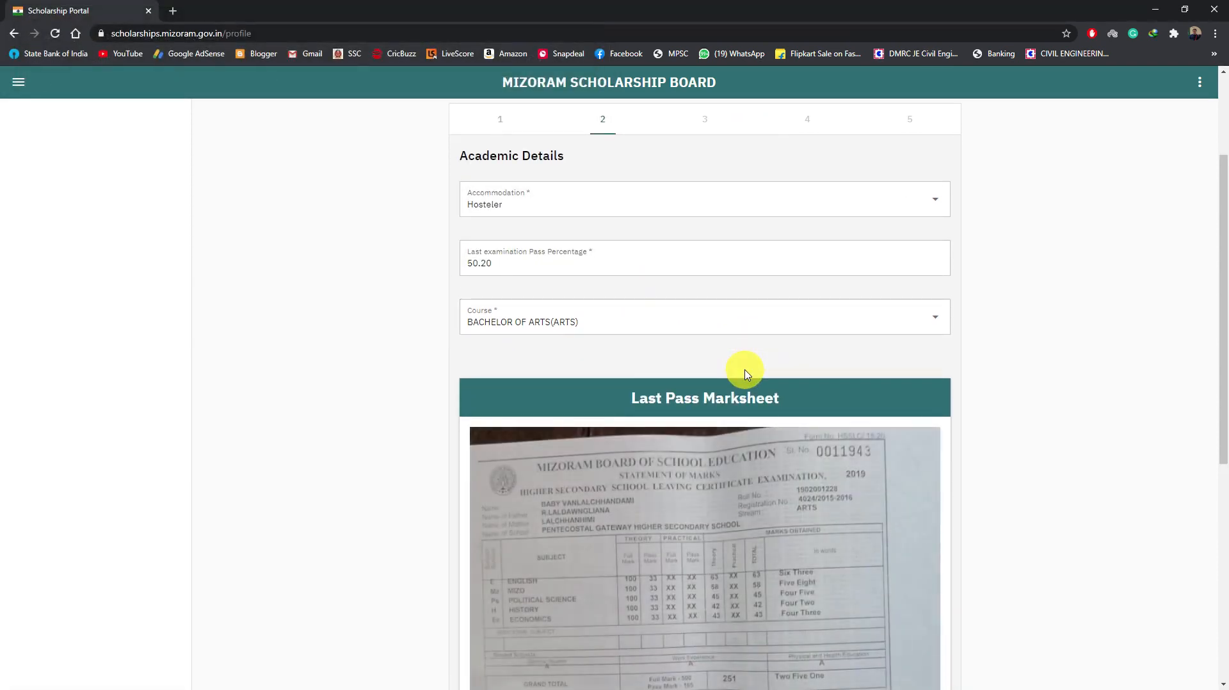
scroll(743, 372, "down", 4)
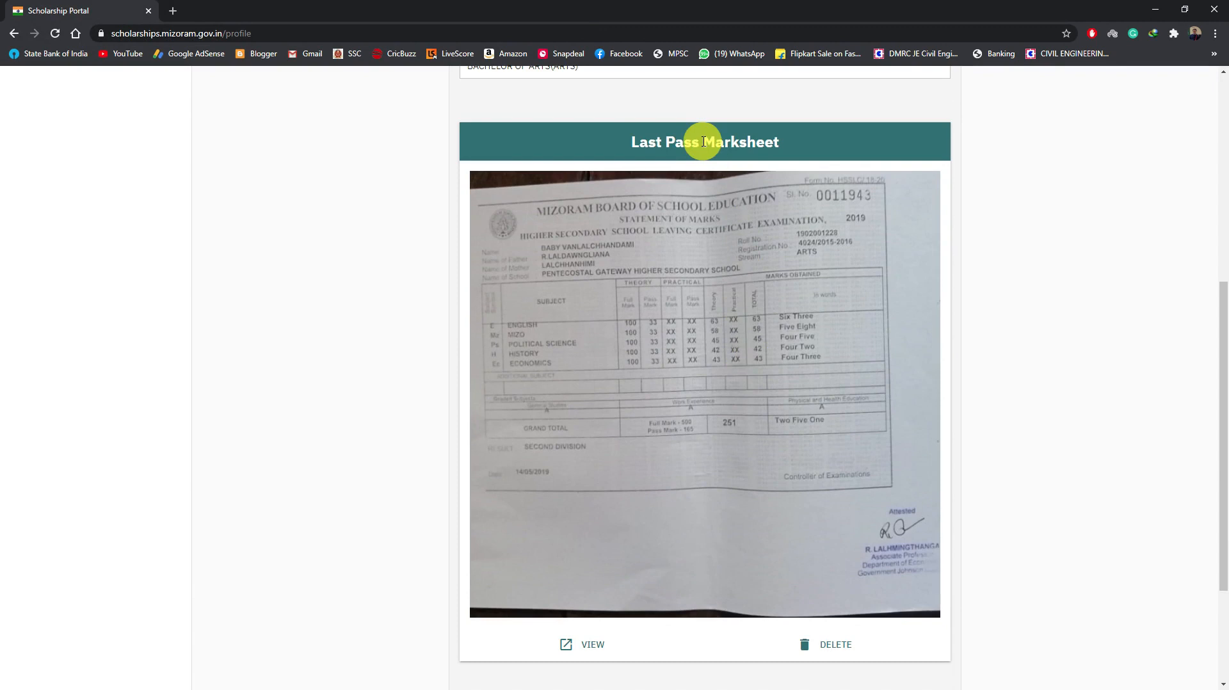
scroll(743, 512, "down", 1)
scroll(741, 511, "down", 2)
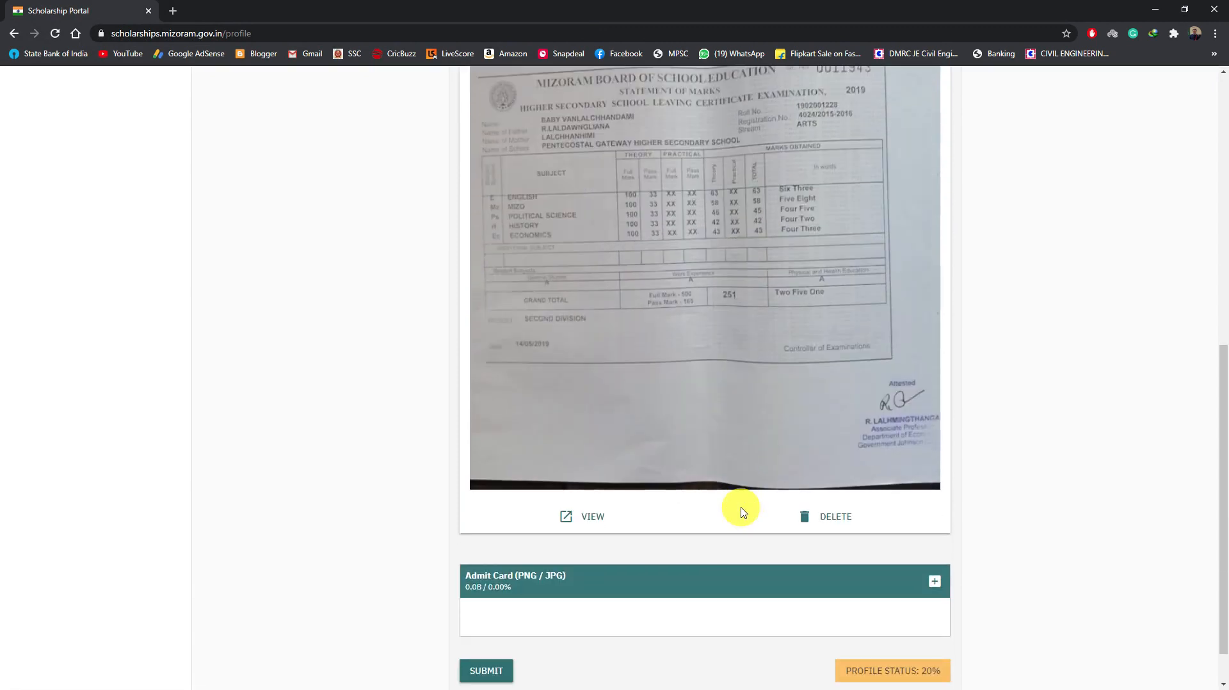
- Upload the College ID image as the Admit Card, check its preview, and submit the Academic Details
scroll(753, 402, "down", 1)
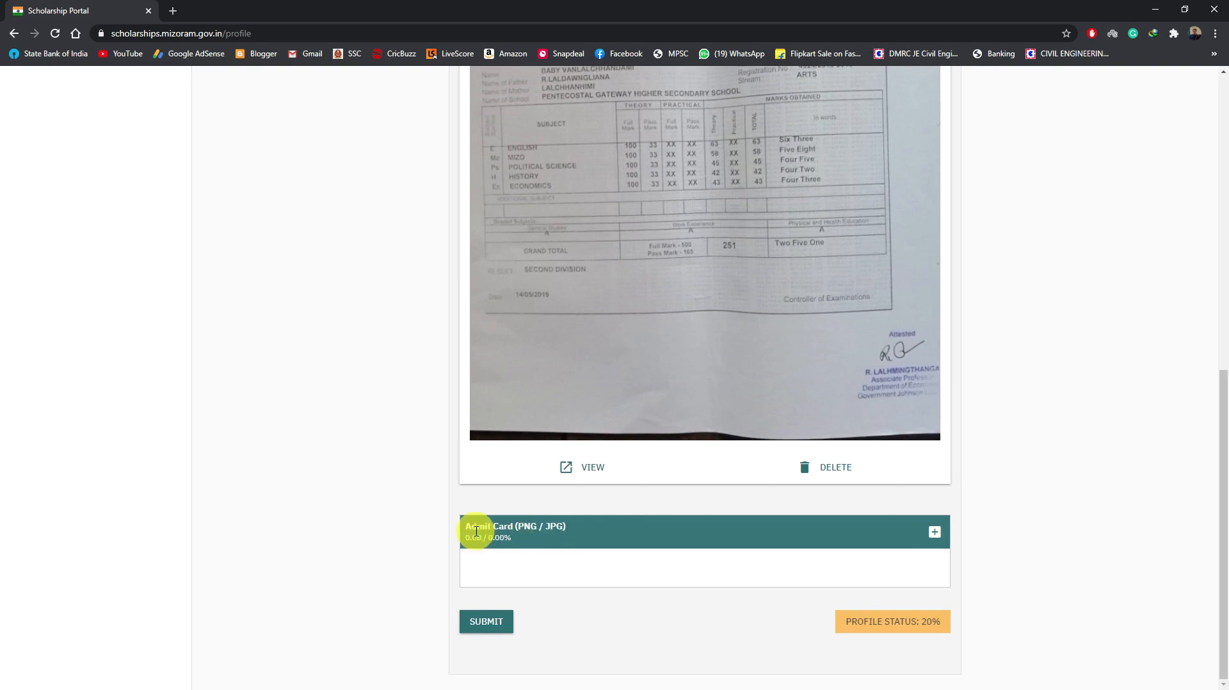
left_click(936, 533)
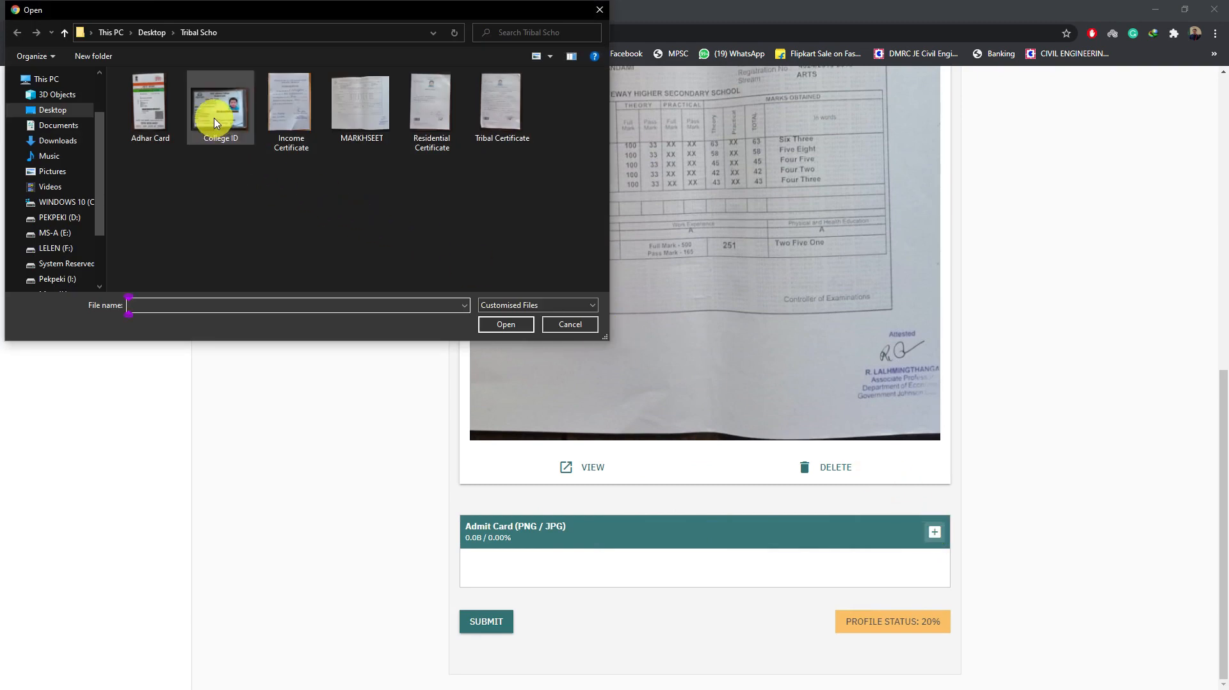
left_click(215, 121)
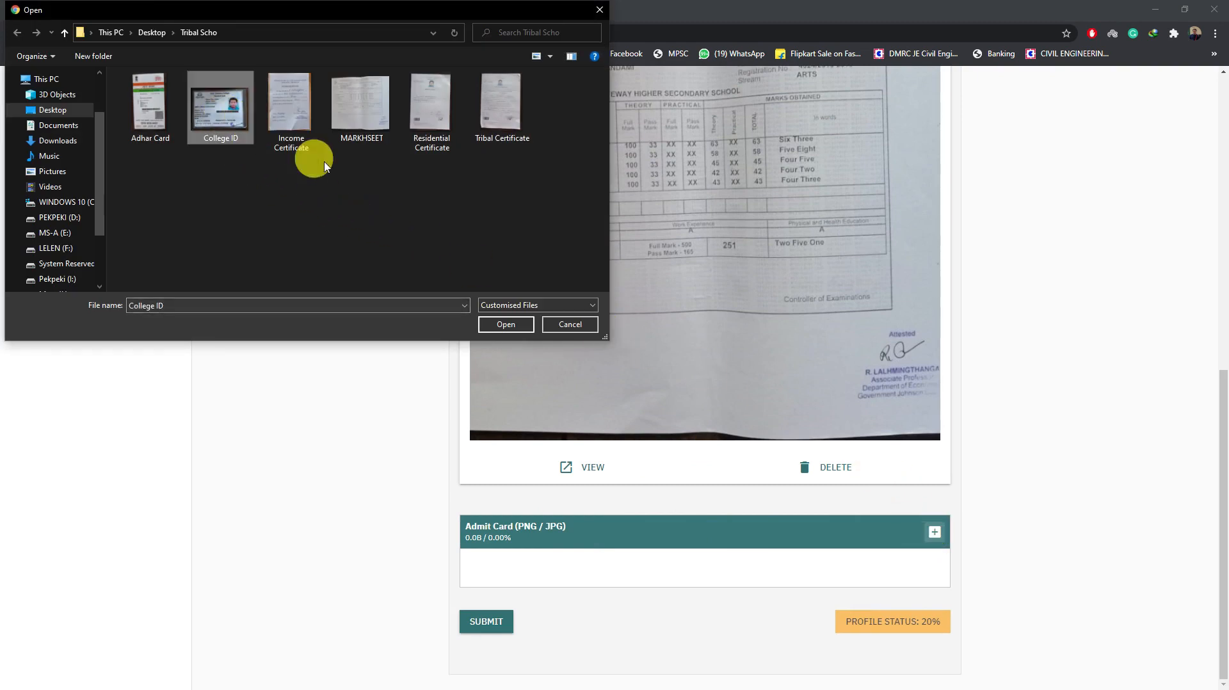
left_click(512, 326)
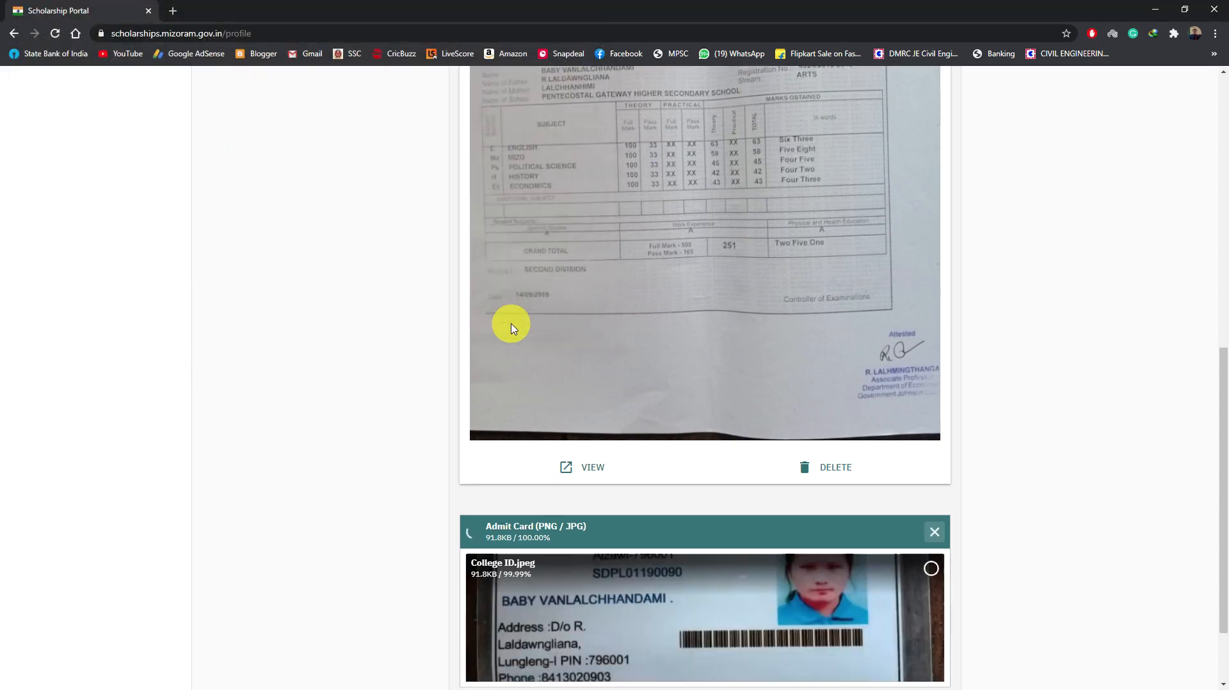
scroll(627, 334, "down", 4)
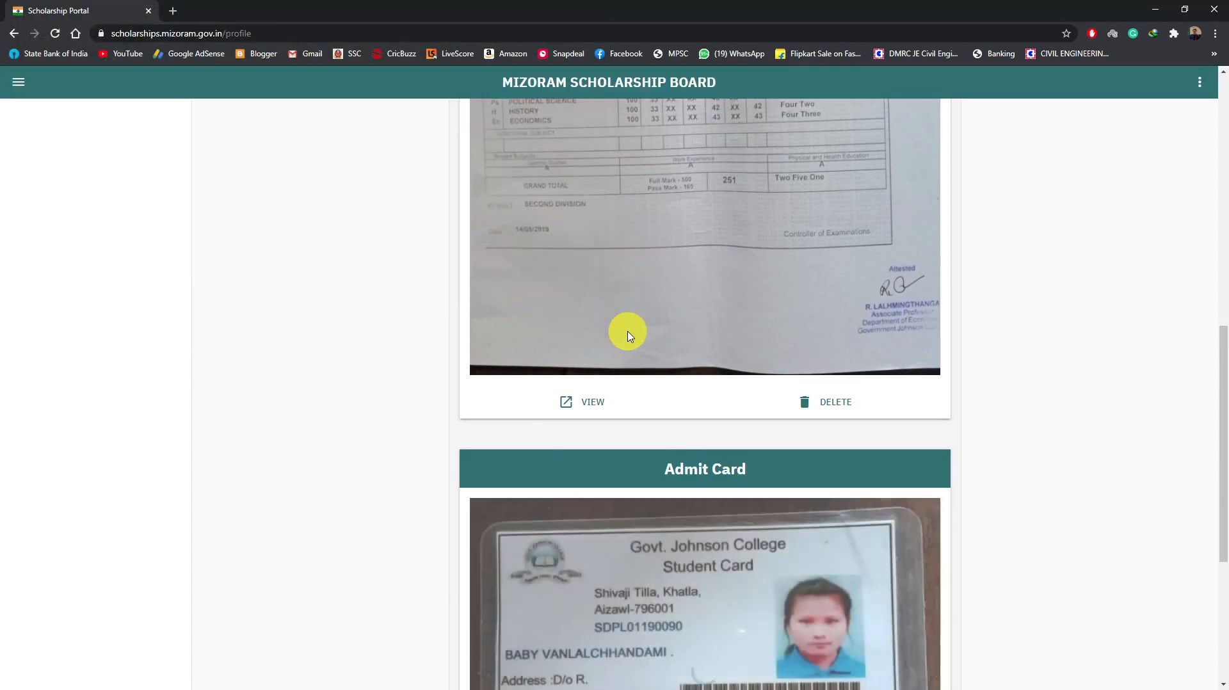
scroll(631, 336, "down", 2)
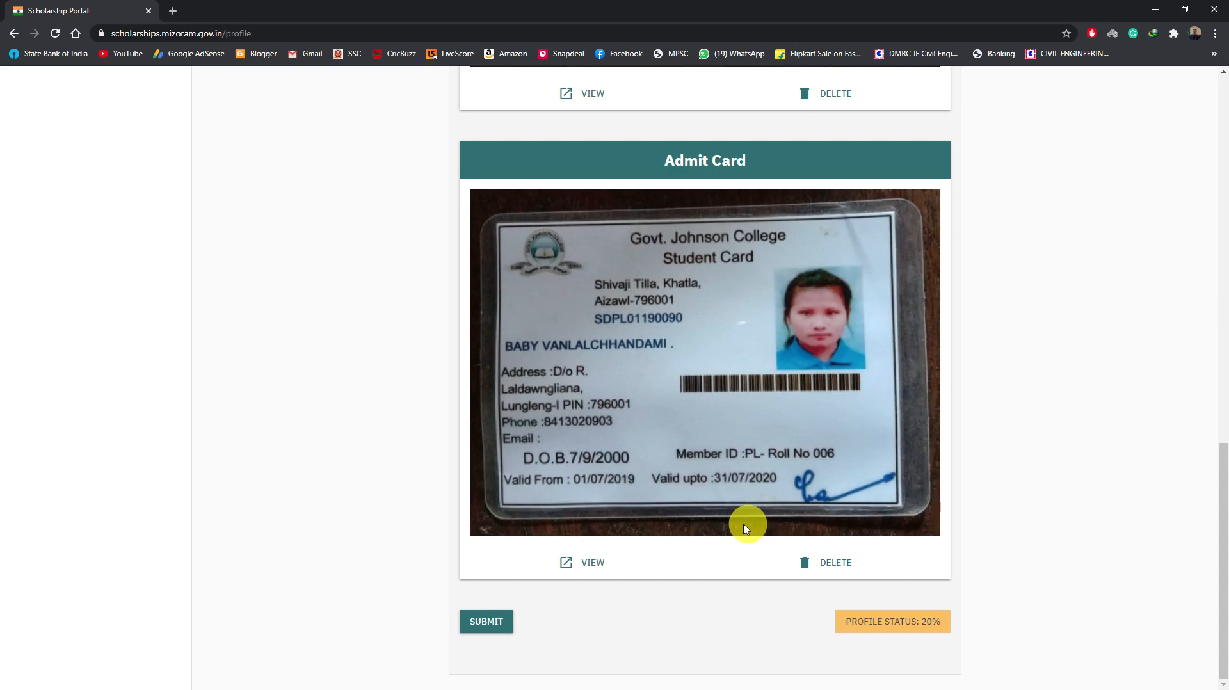
left_click(495, 631)
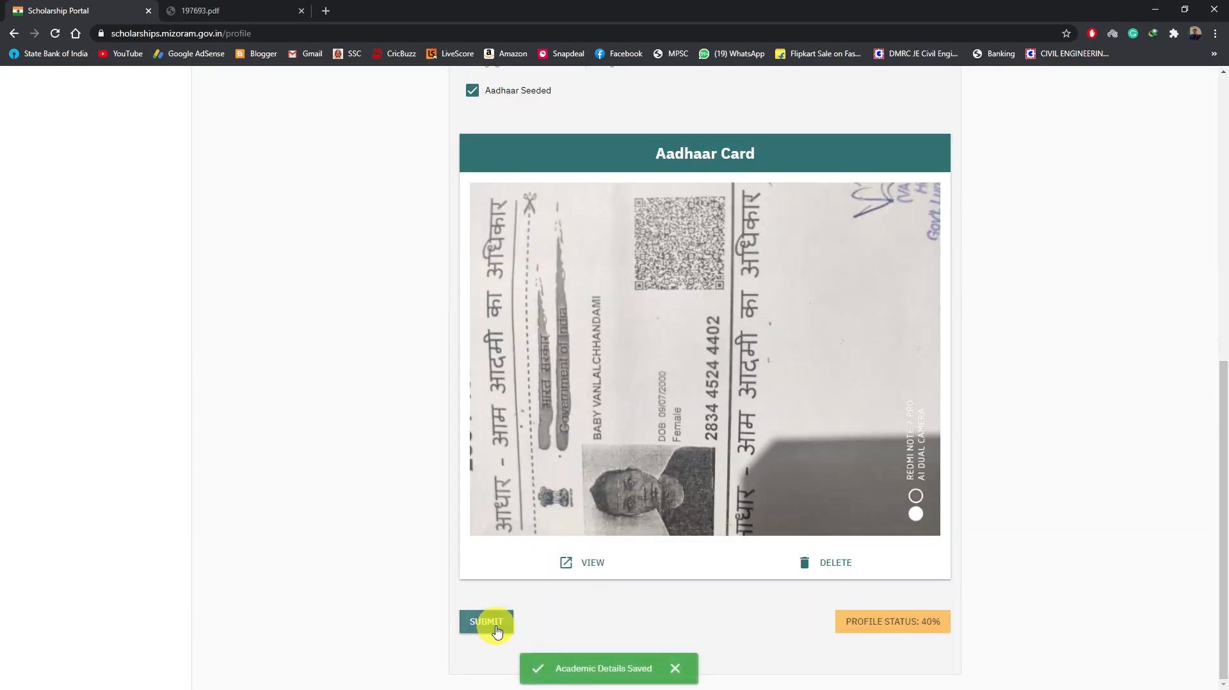
- Review the annual income, bank account number, bank name and IFSC entries in Aadhaar and Bank Details
scroll(613, 582, "up", 9)
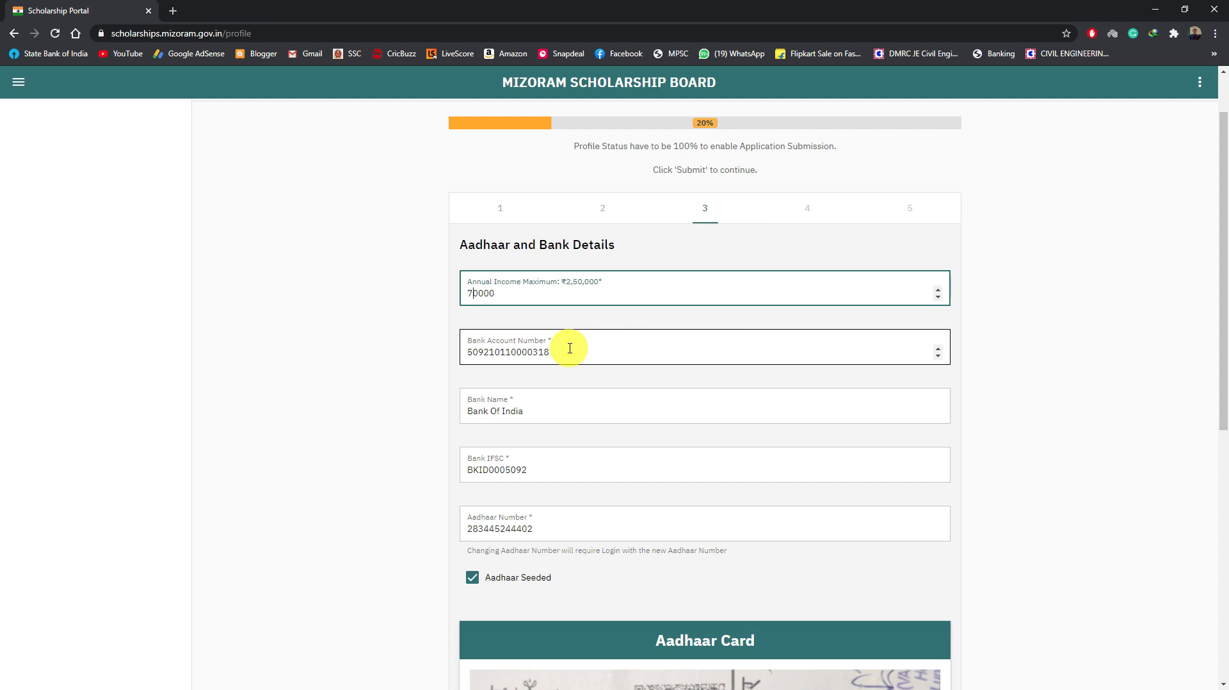
left_click_drag(570, 349, 431, 348)
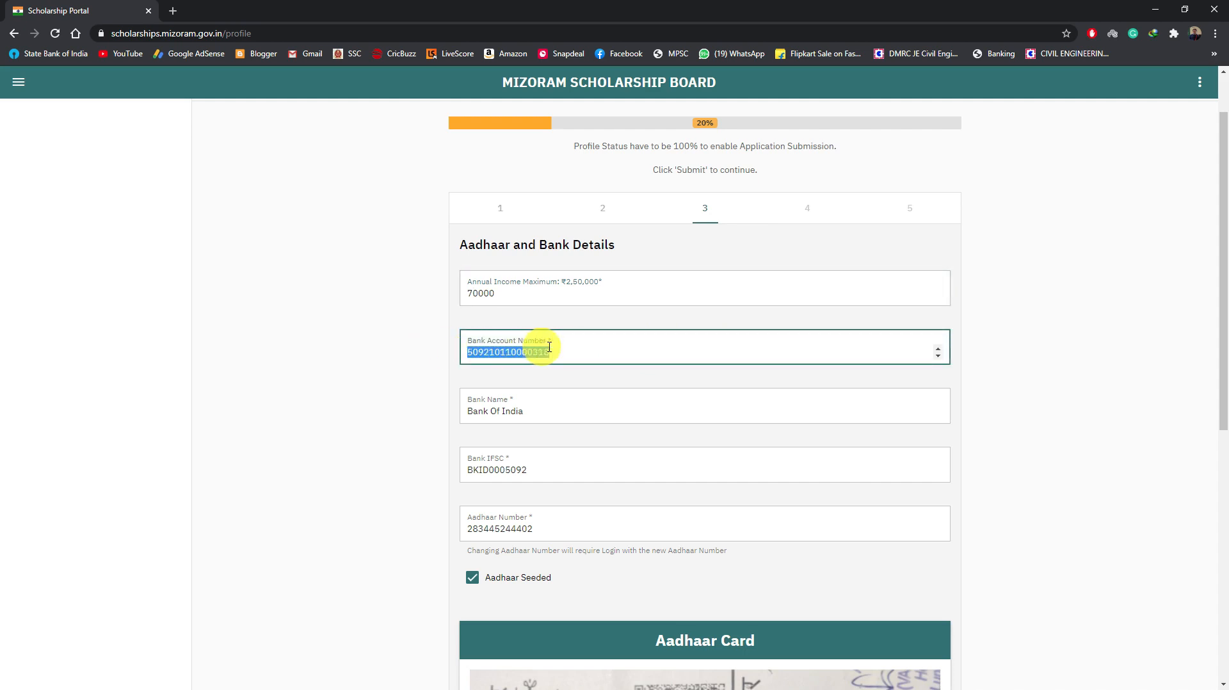
left_click(602, 348)
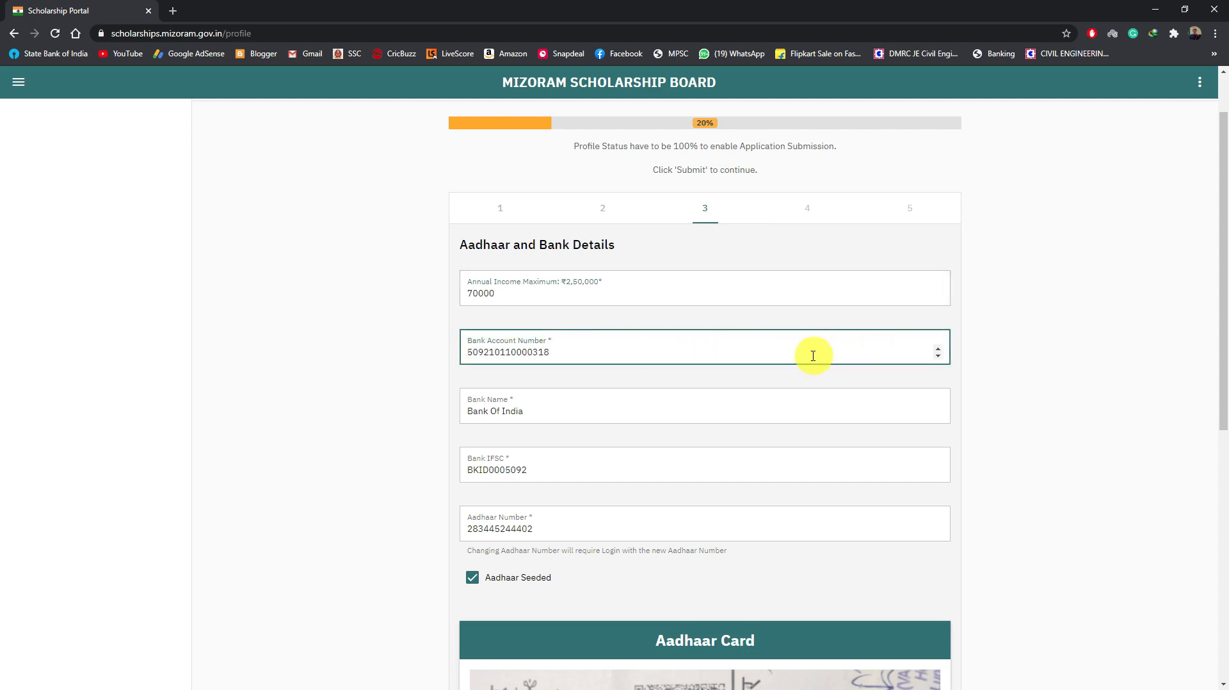
scroll(771, 382, "down", 2)
left_click(600, 283)
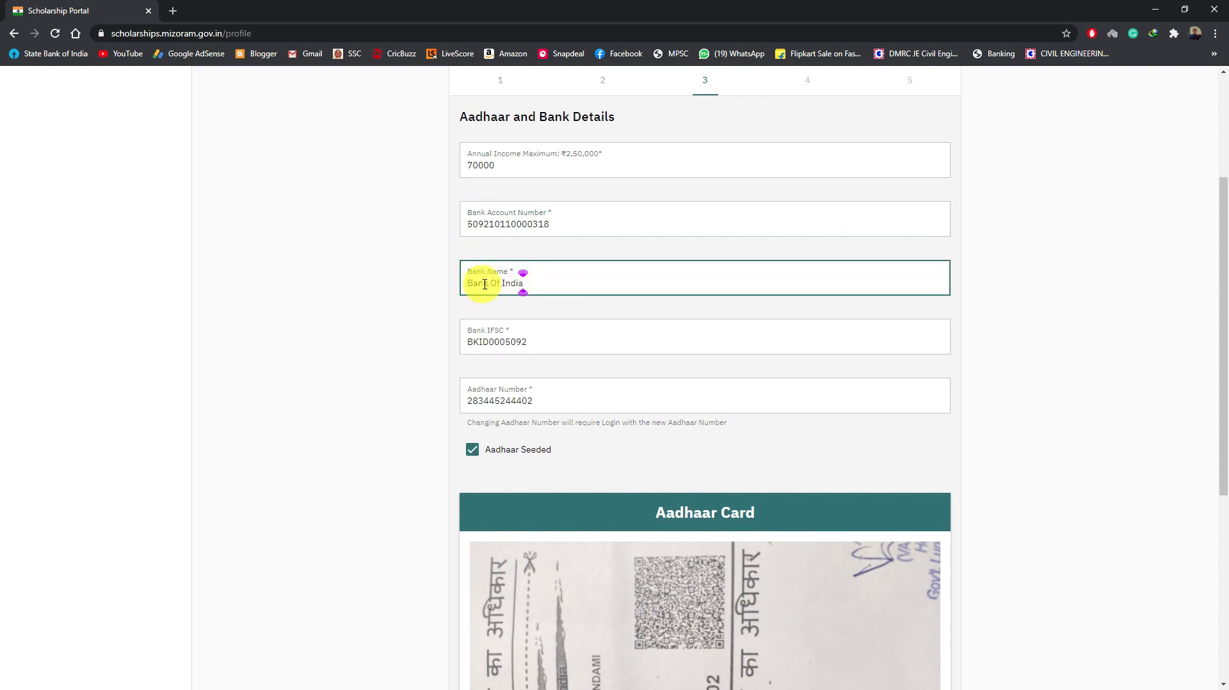
left_click(530, 337)
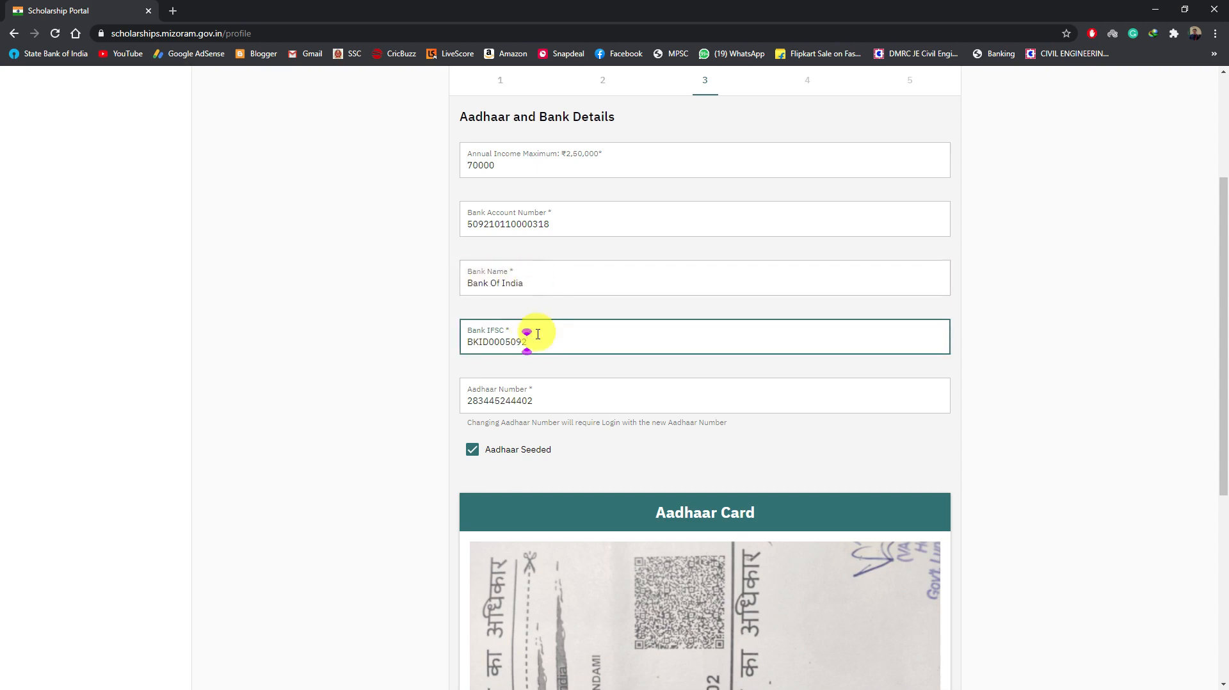
- Check the Aadhaar number, the Aadhaar Seeded option and the uploaded Aadhaar Card image
scroll(547, 343, "down", 1)
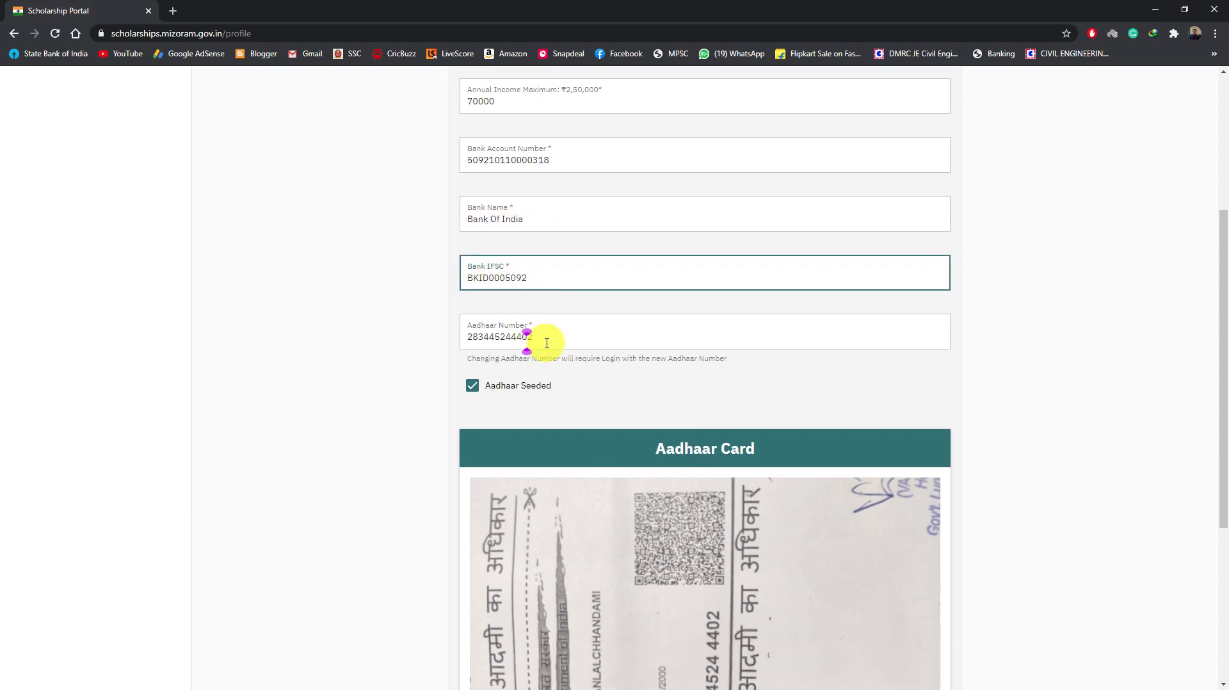
left_click(587, 341)
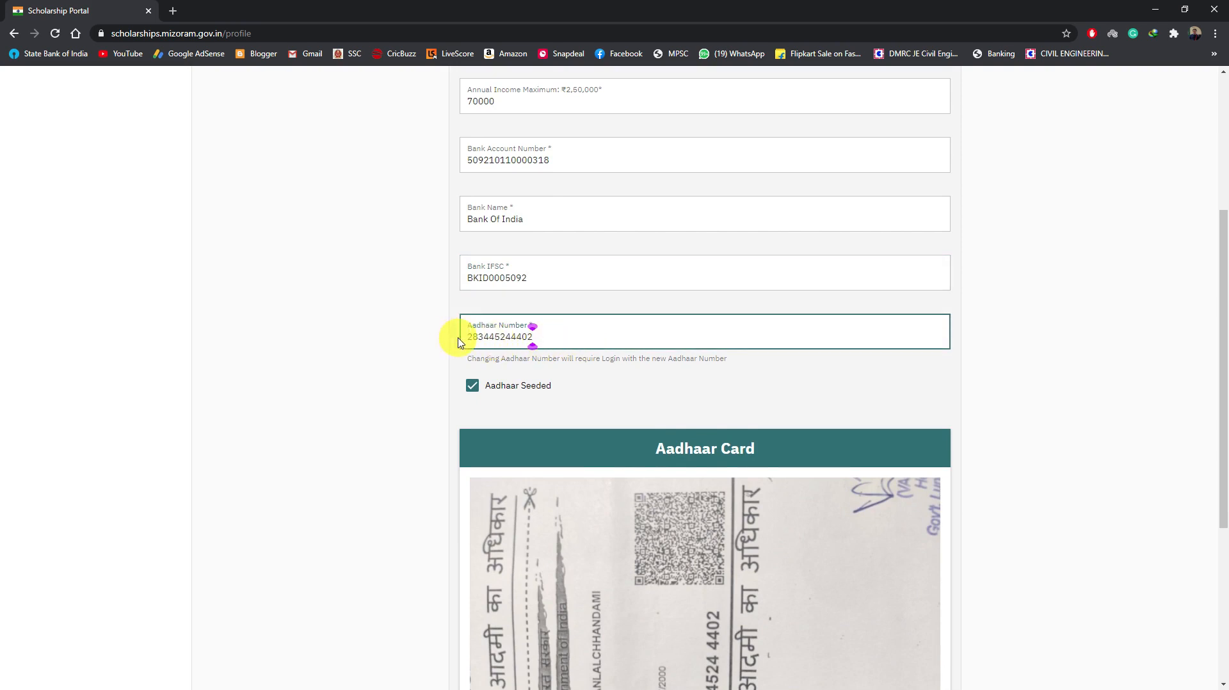
left_click_drag(549, 337, 431, 345)
left_click(553, 341)
scroll(550, 343, "down", 1)
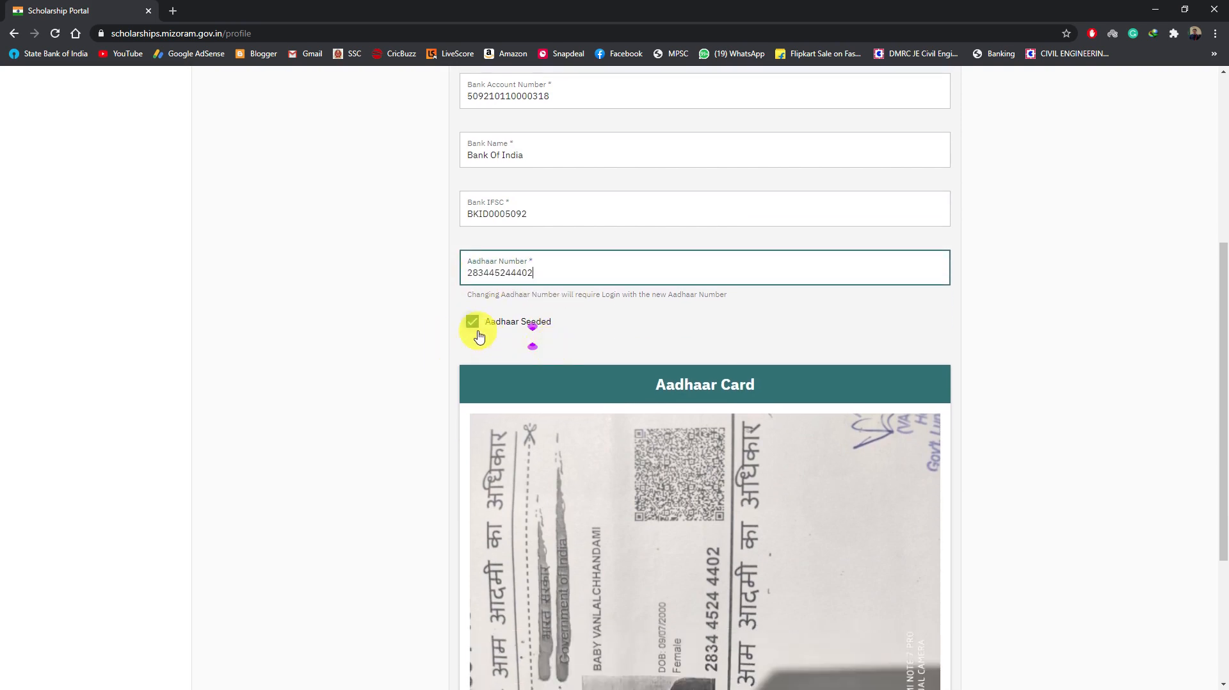
scroll(709, 441, "down", 4)
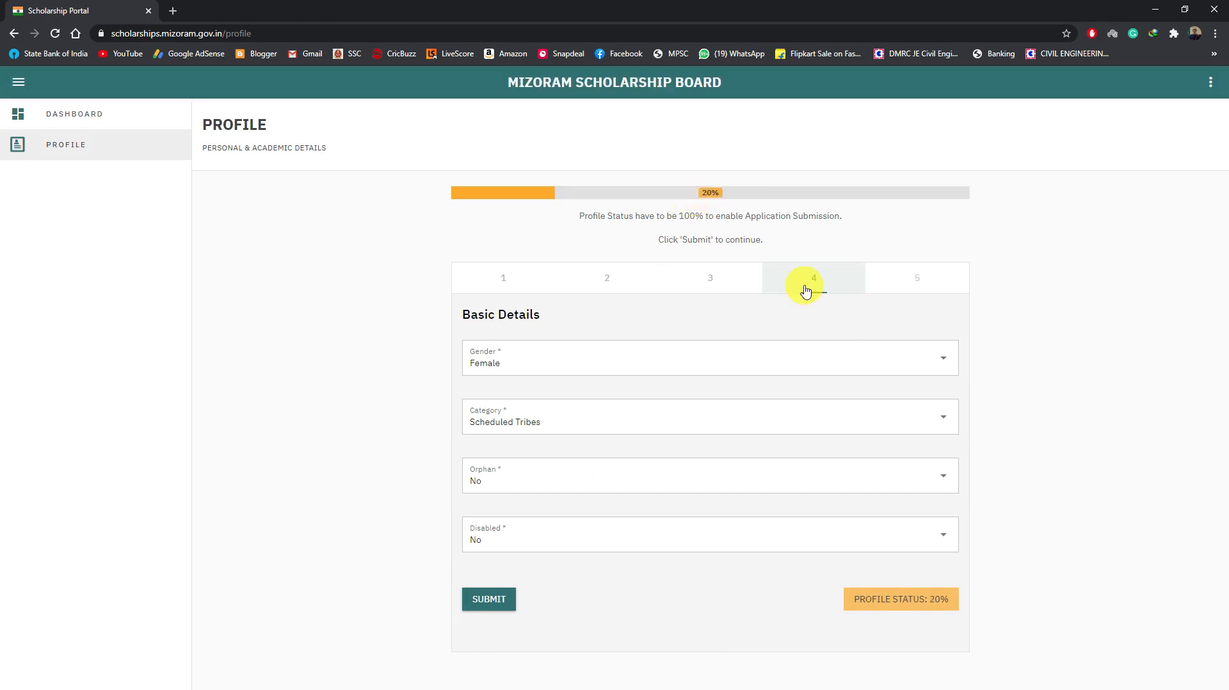
- Open the Basic Details section and keep Female as the gender and Scheduled Tribes as the category
left_click(806, 291)
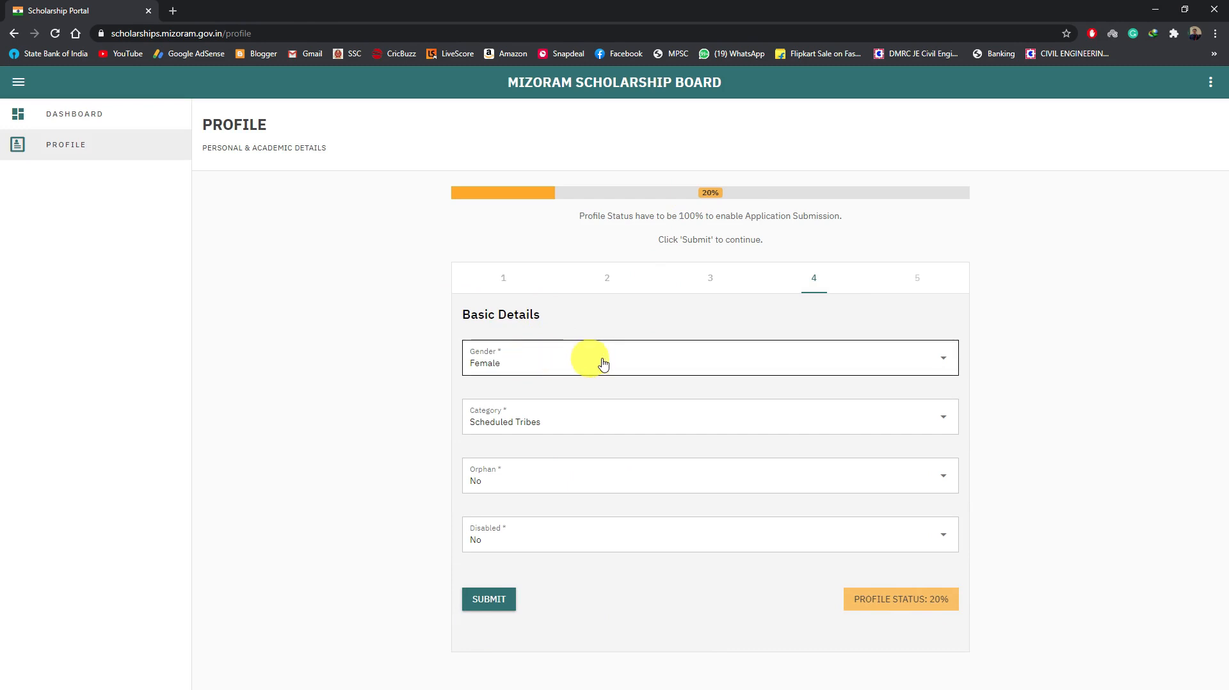
left_click(633, 360)
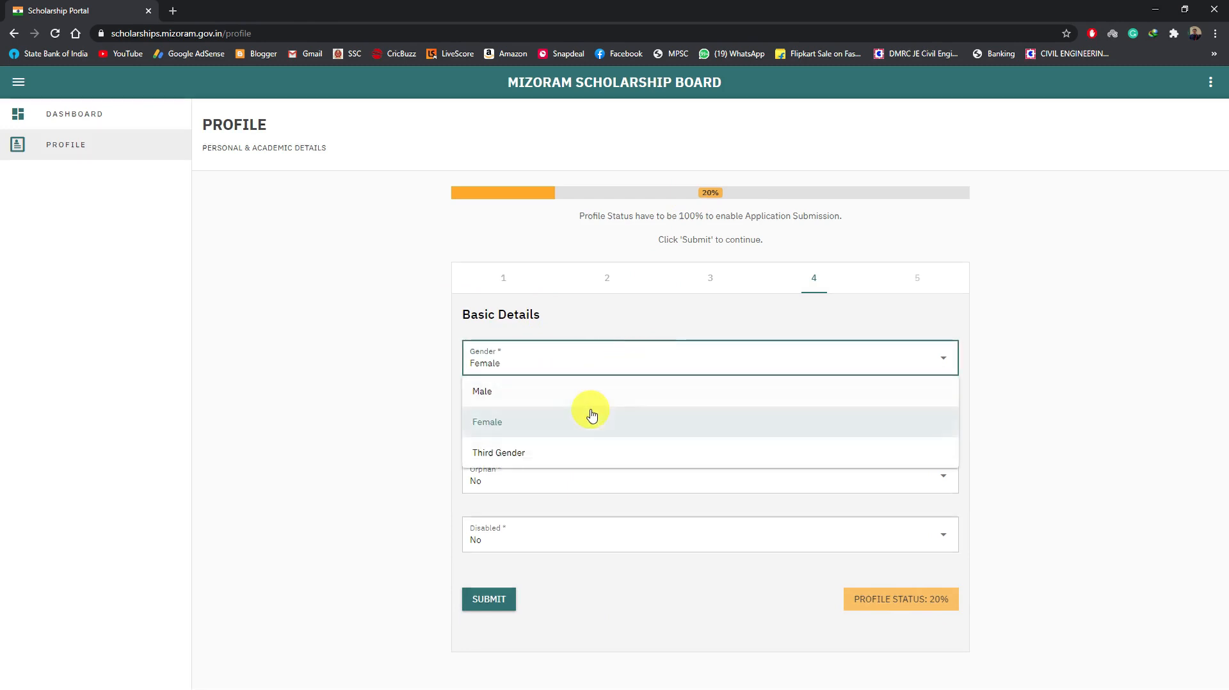
left_click(598, 359)
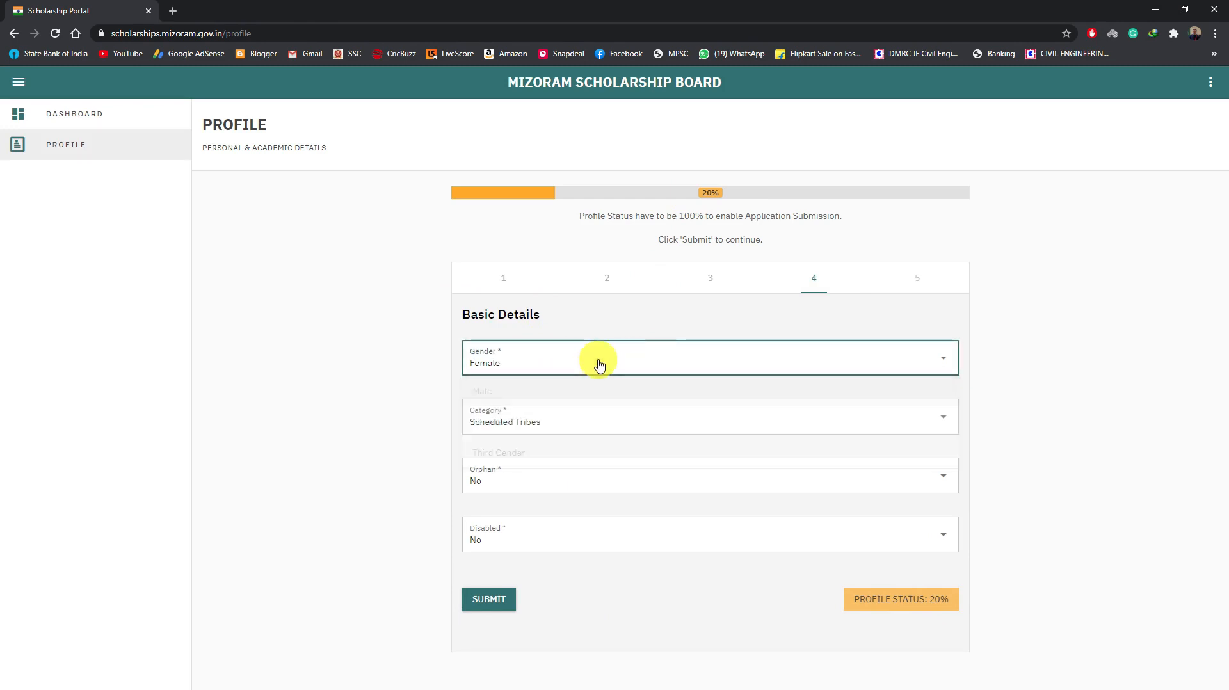
left_click(572, 428)
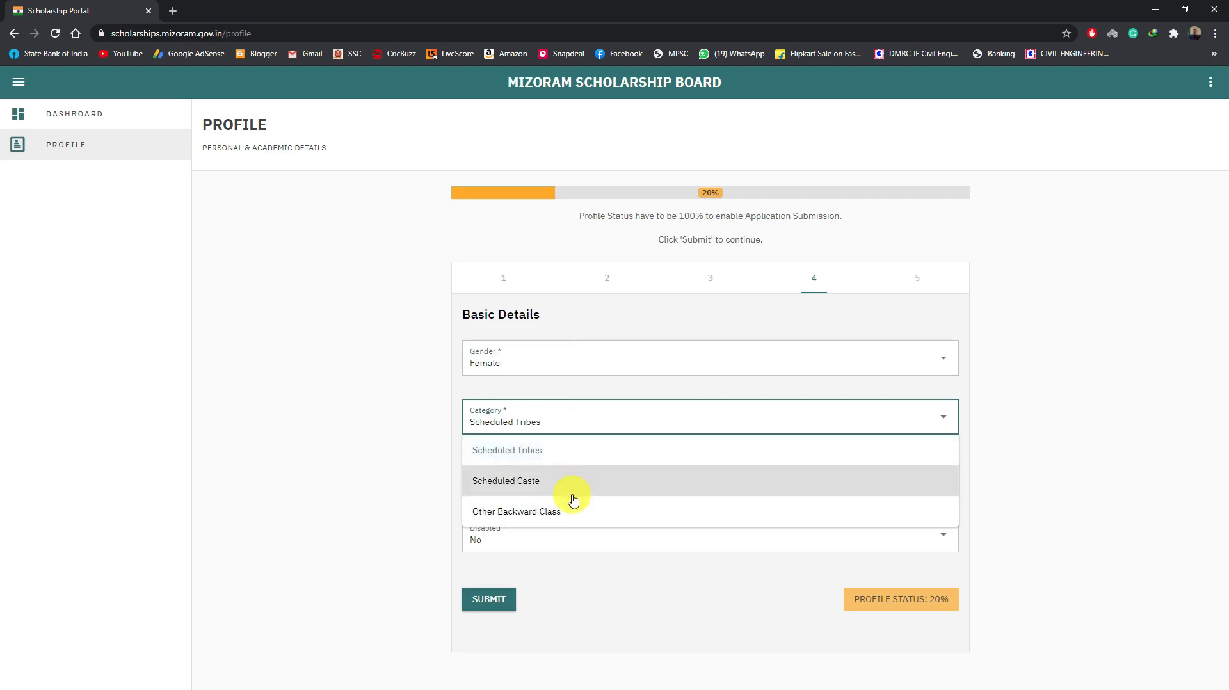
left_click(574, 458)
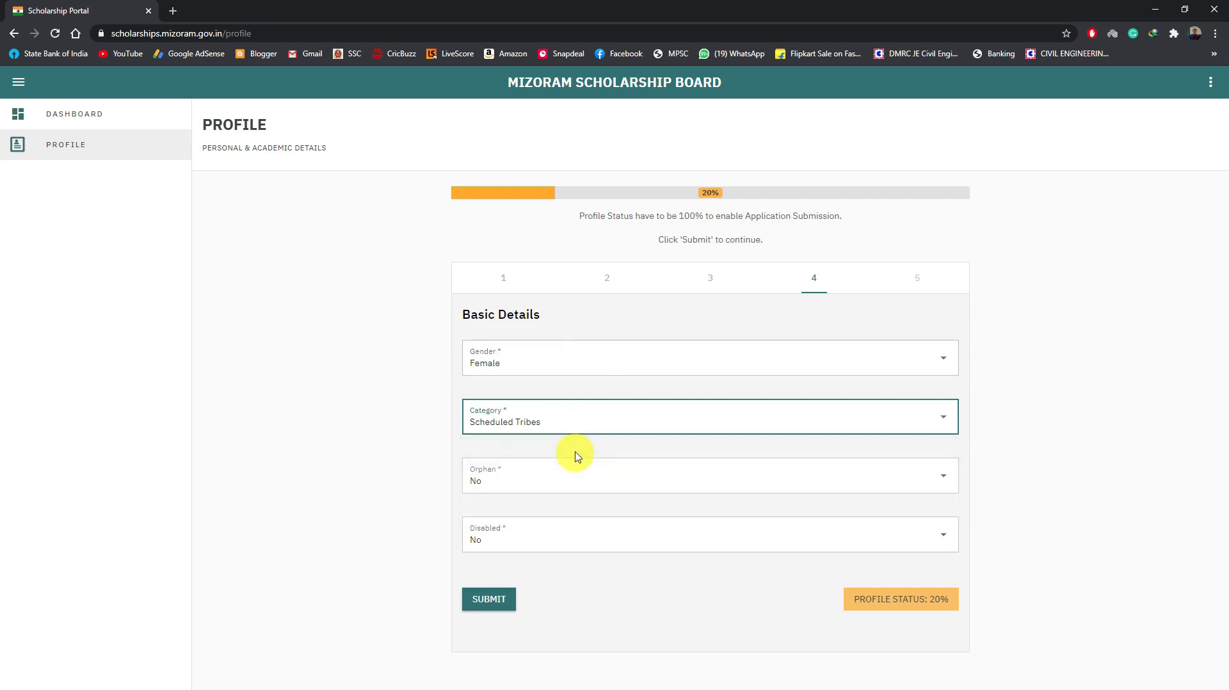
- Keep both Orphan and Disabled set to No and submit the Basic Details
left_click(675, 477)
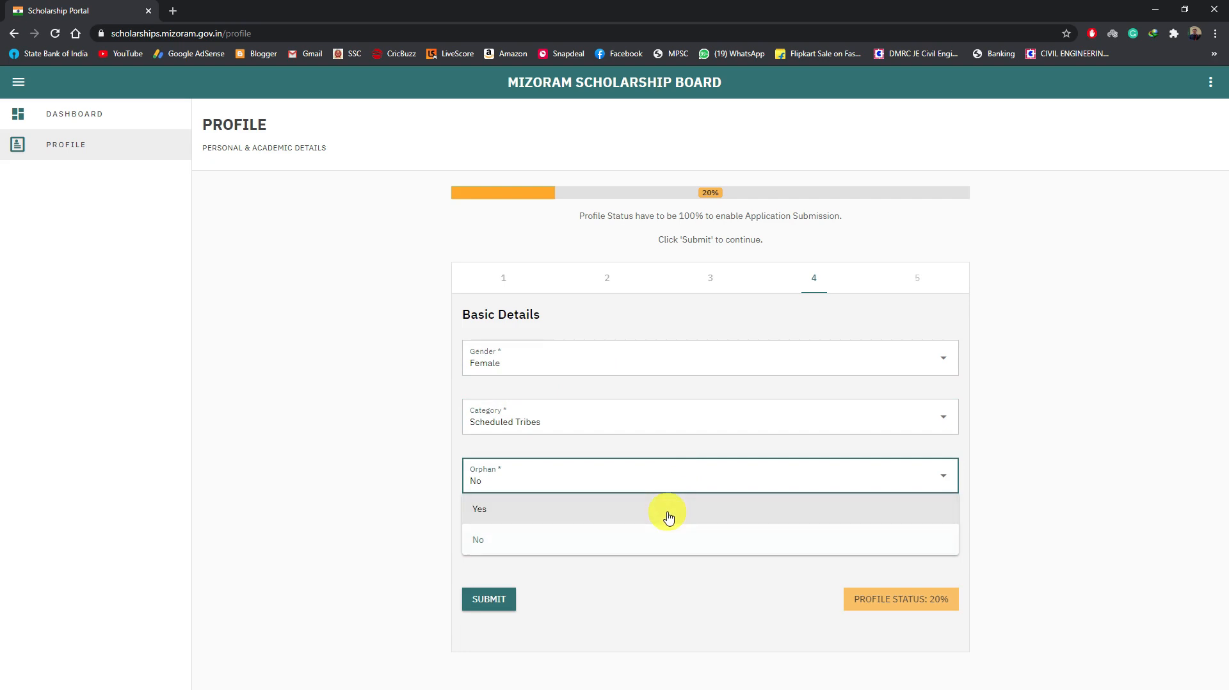
left_click(671, 485)
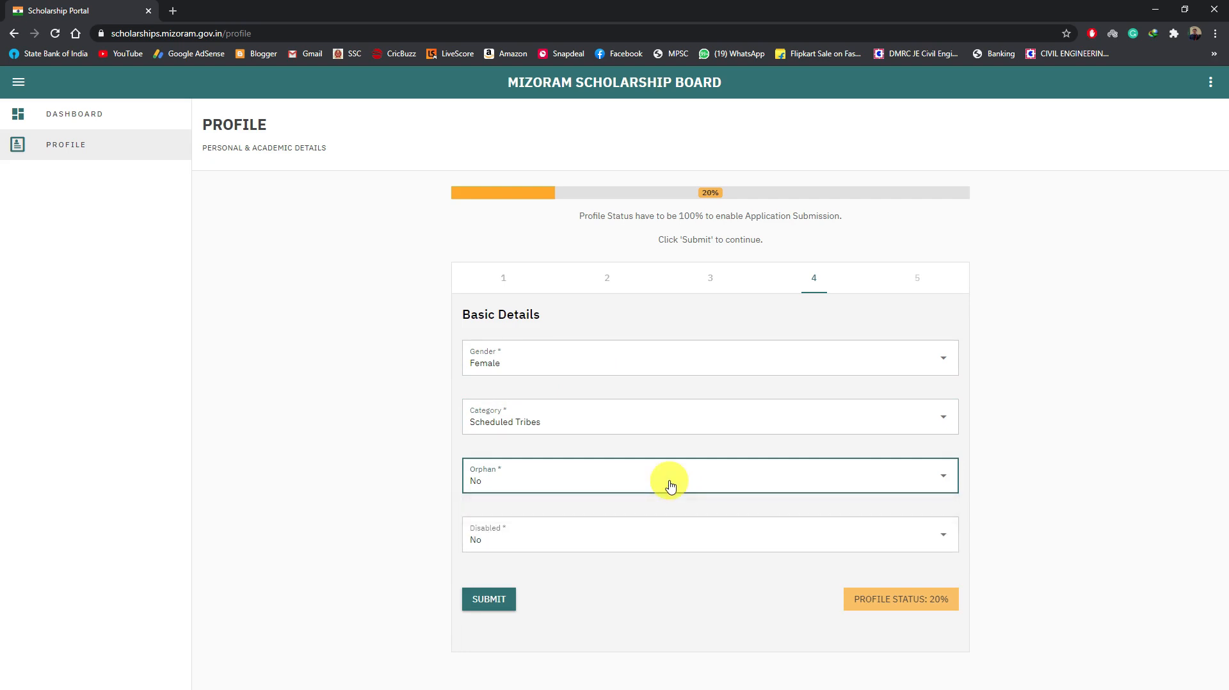
left_click(669, 535)
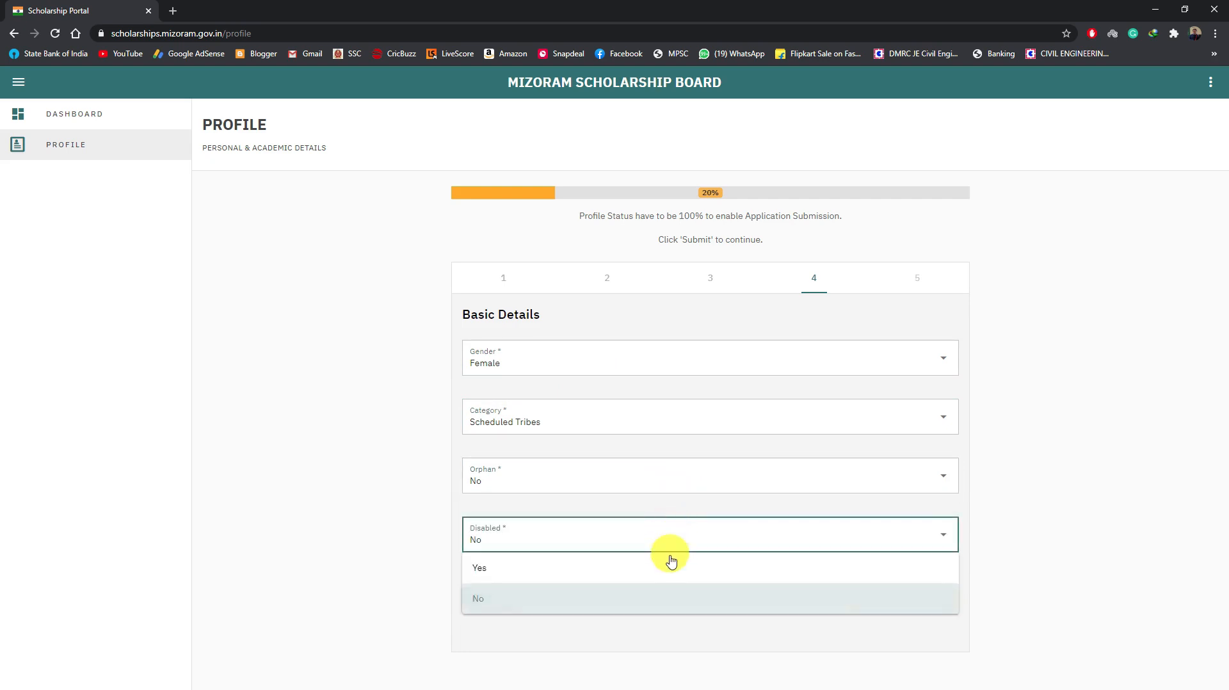
left_click(668, 612)
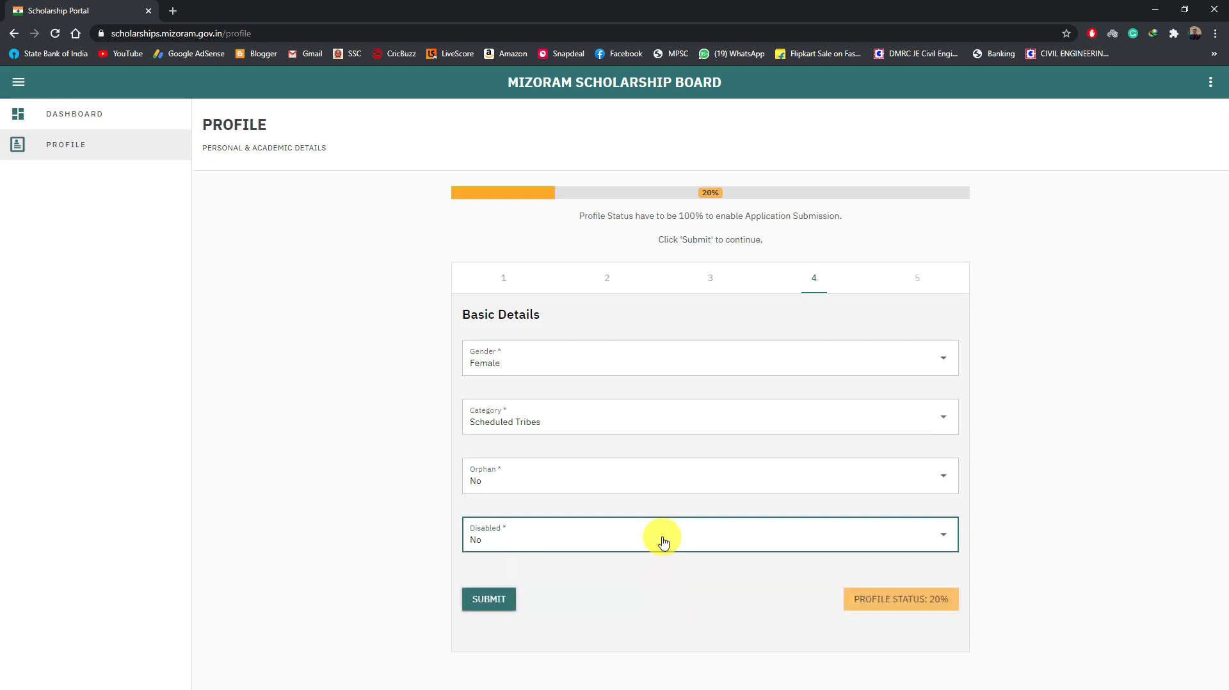
left_click(499, 603)
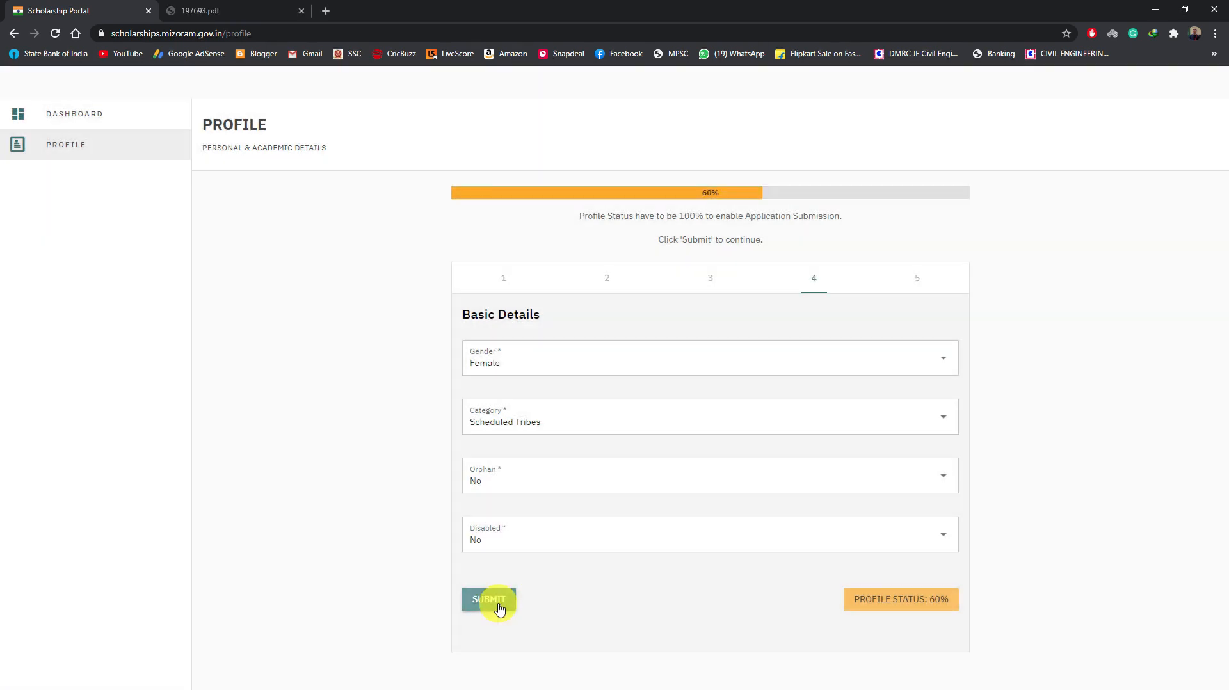
left_click(499, 607)
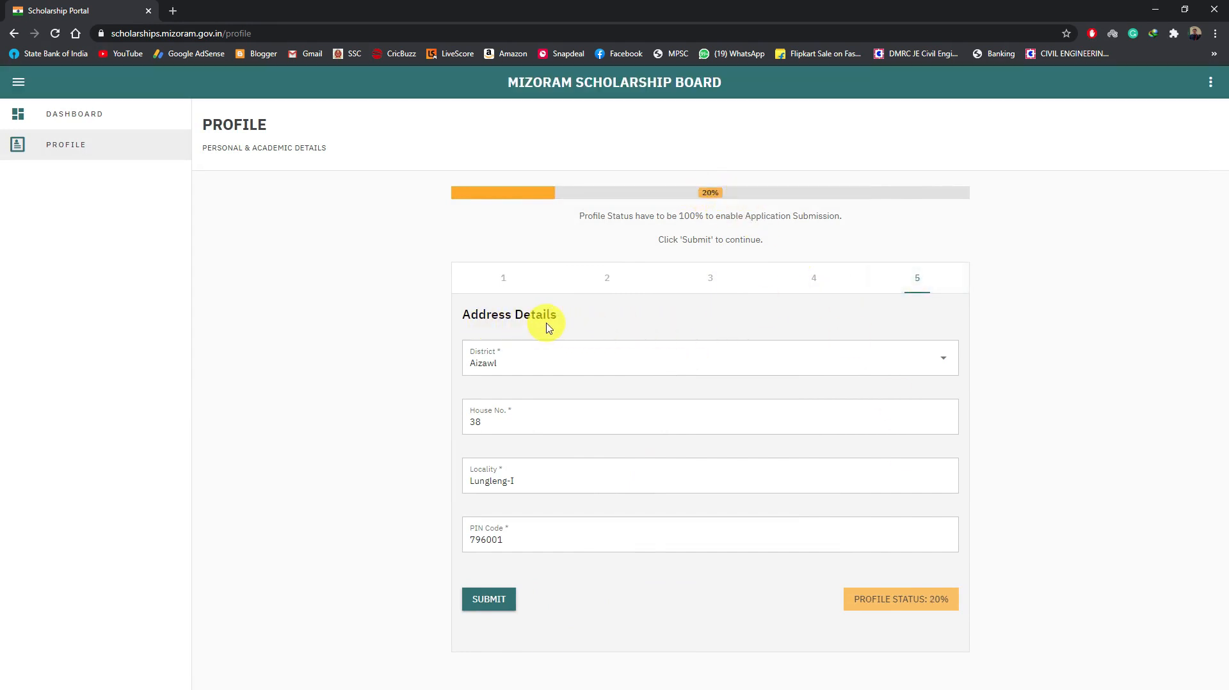
- Keep Aizawl as the district, check the house number, locality and PIN code fields, and submit the Address Details
left_click(752, 358)
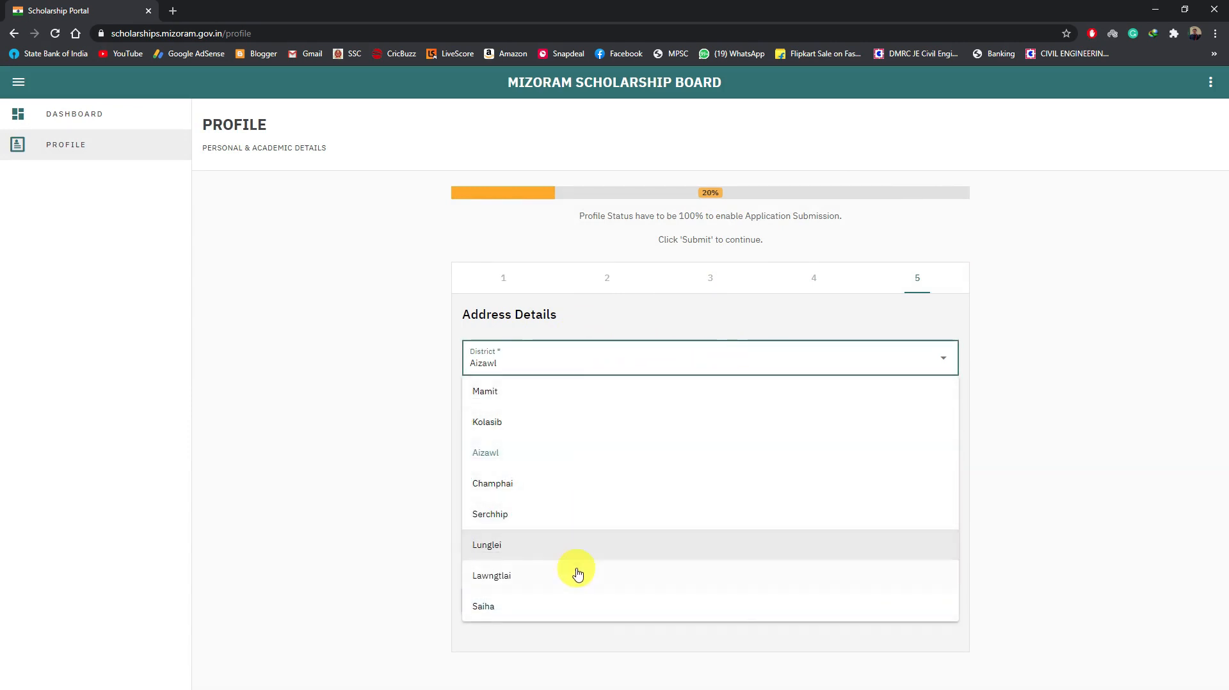
left_click(600, 349)
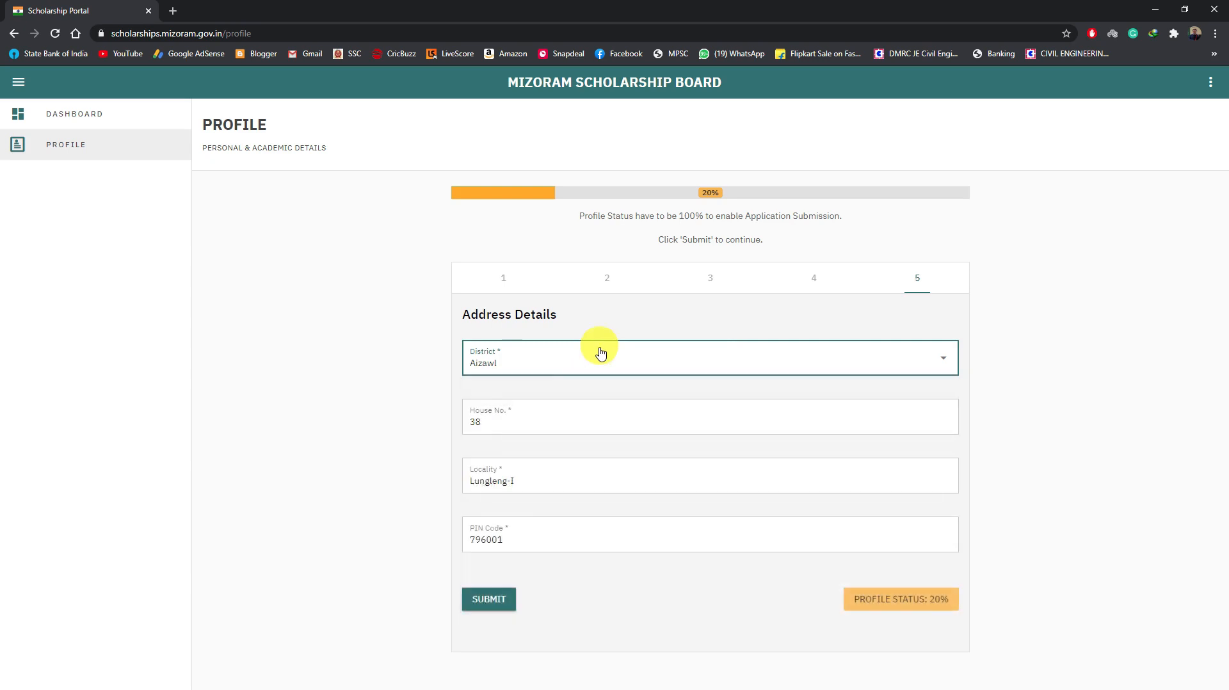
left_click(567, 424)
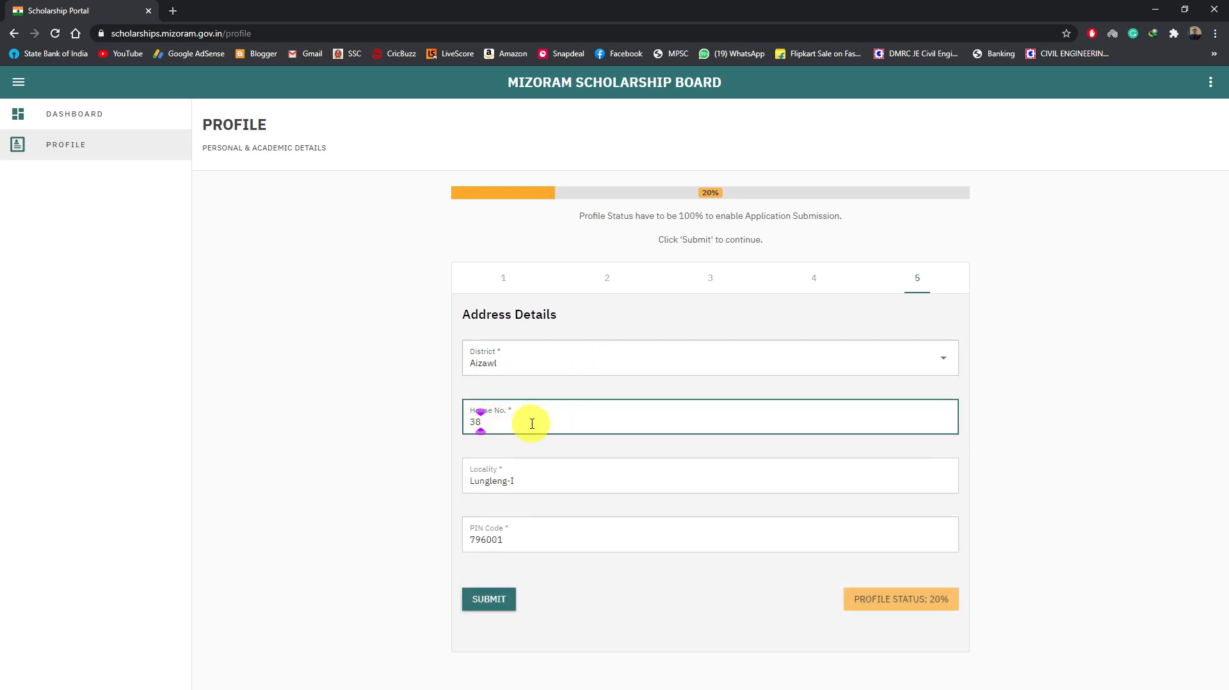
left_click(545, 472)
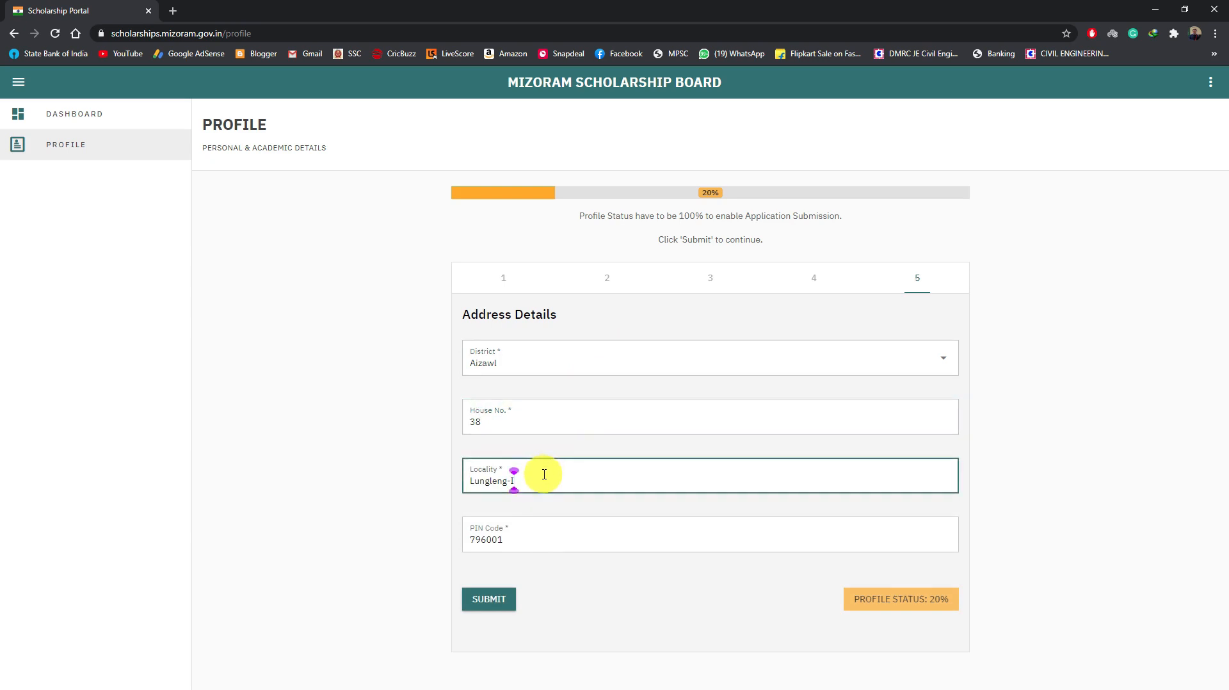
left_click(568, 541)
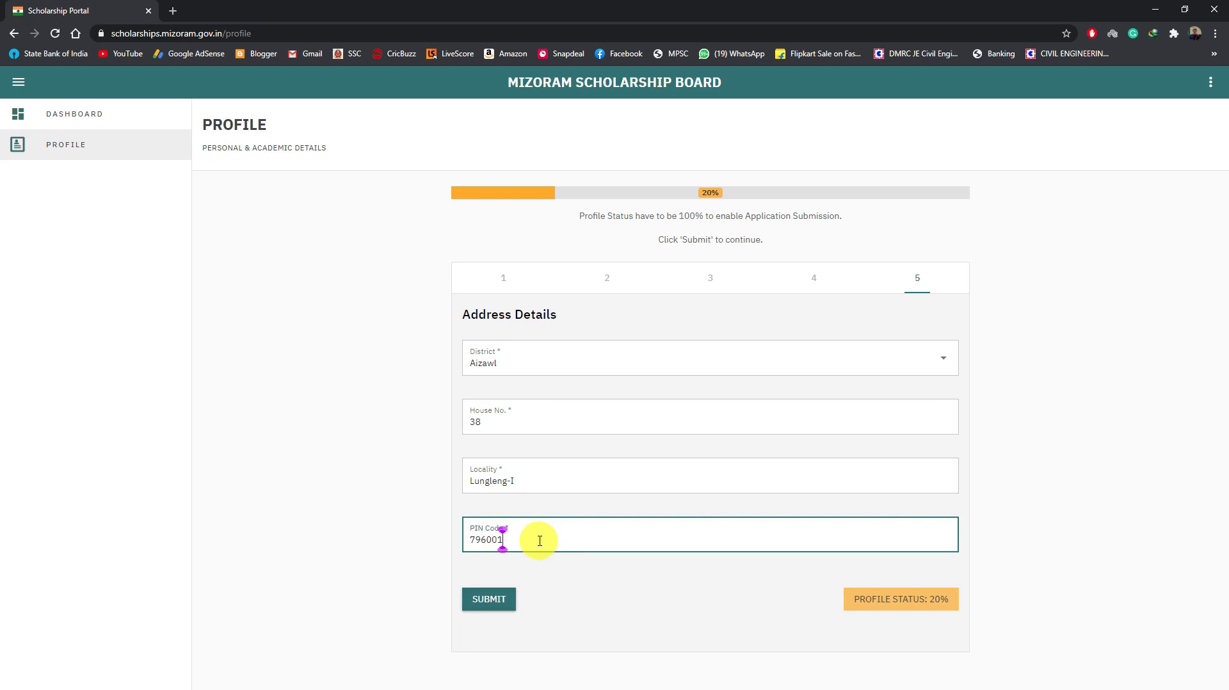
left_click(503, 602)
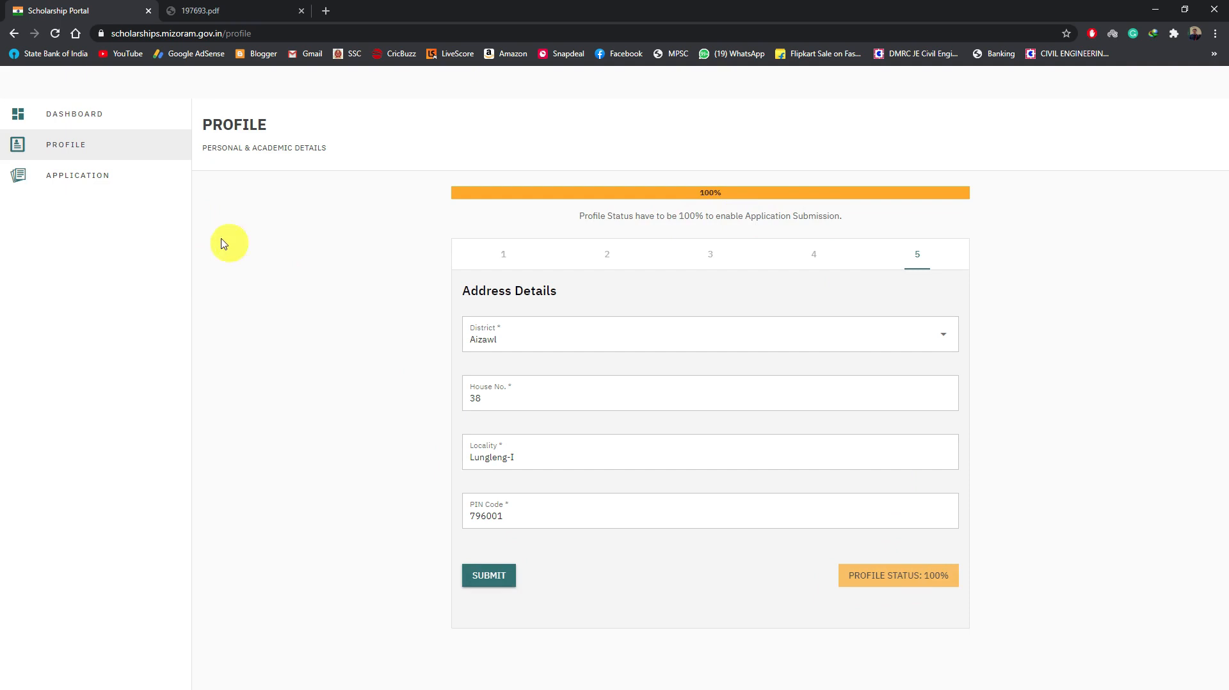
- Open the 2020-2021 BACHELOR OF ARTS(ARTS) application from the list of applications and review its full details
left_click(96, 183)
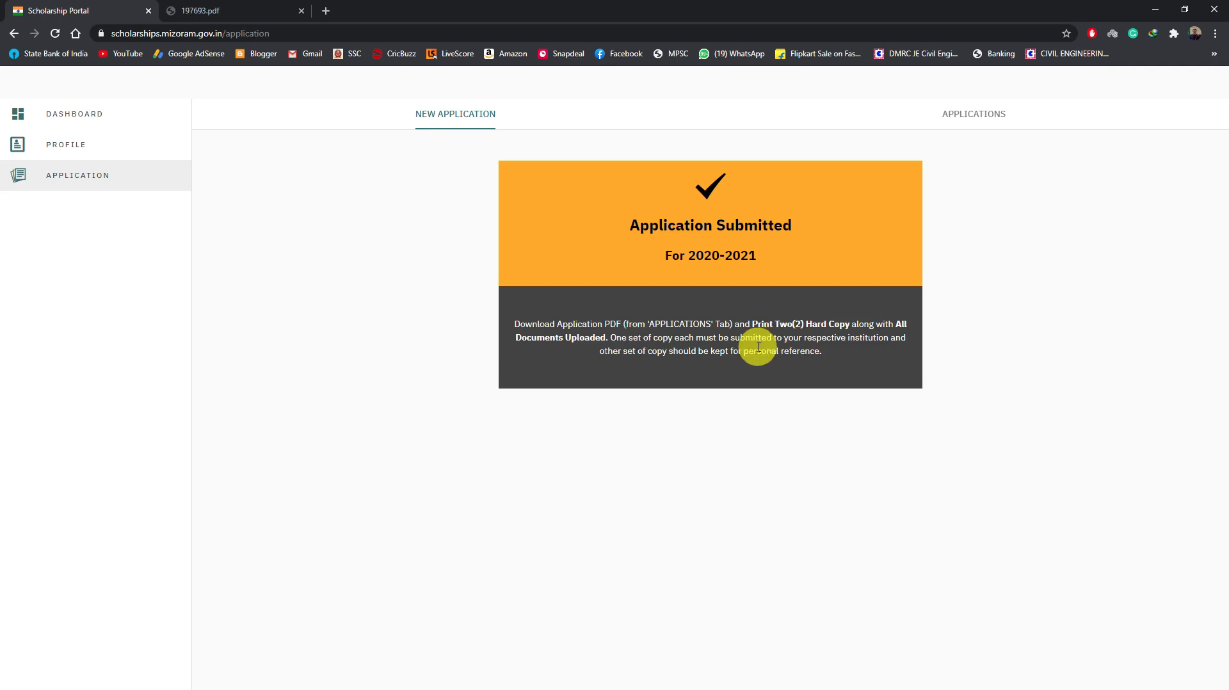
left_click(984, 128)
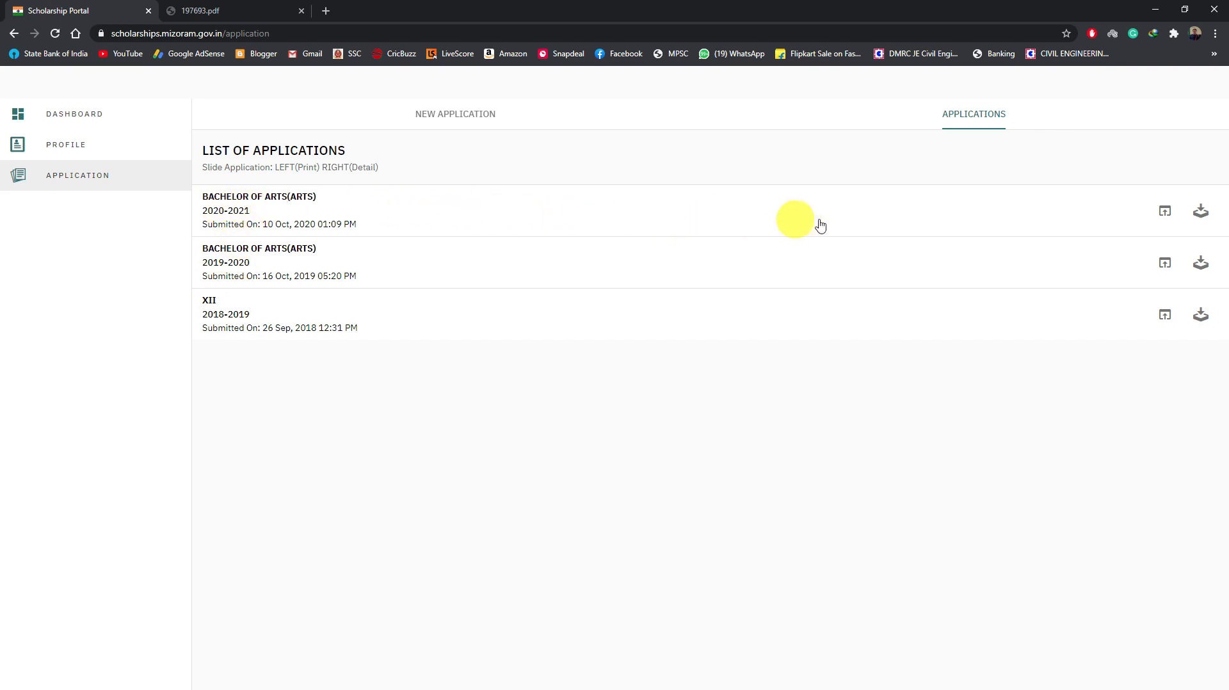
left_click(1164, 213)
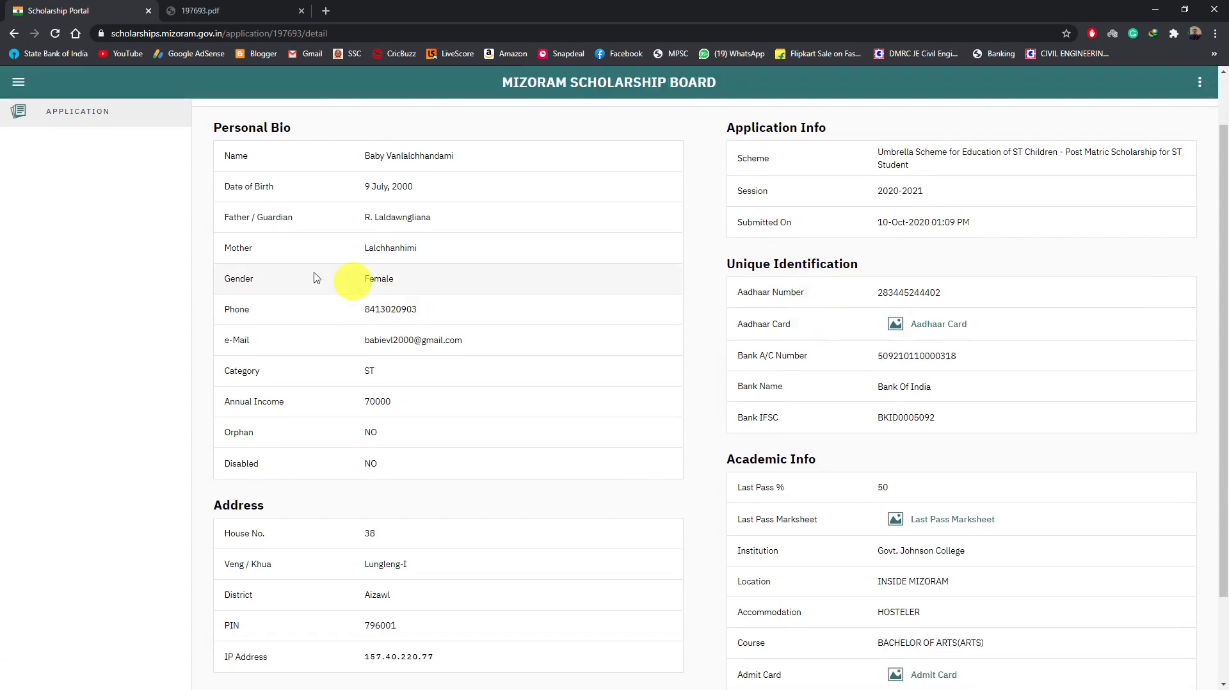
scroll(576, 448, "down", 2)
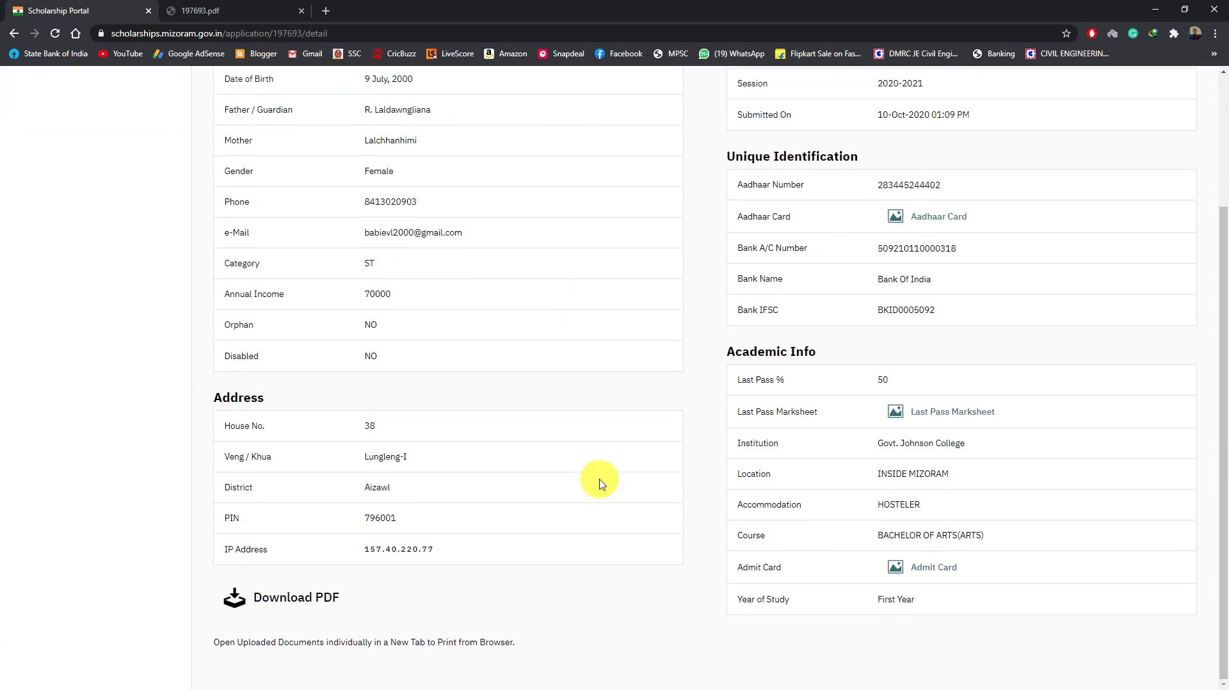
scroll(708, 534, "up", 3)
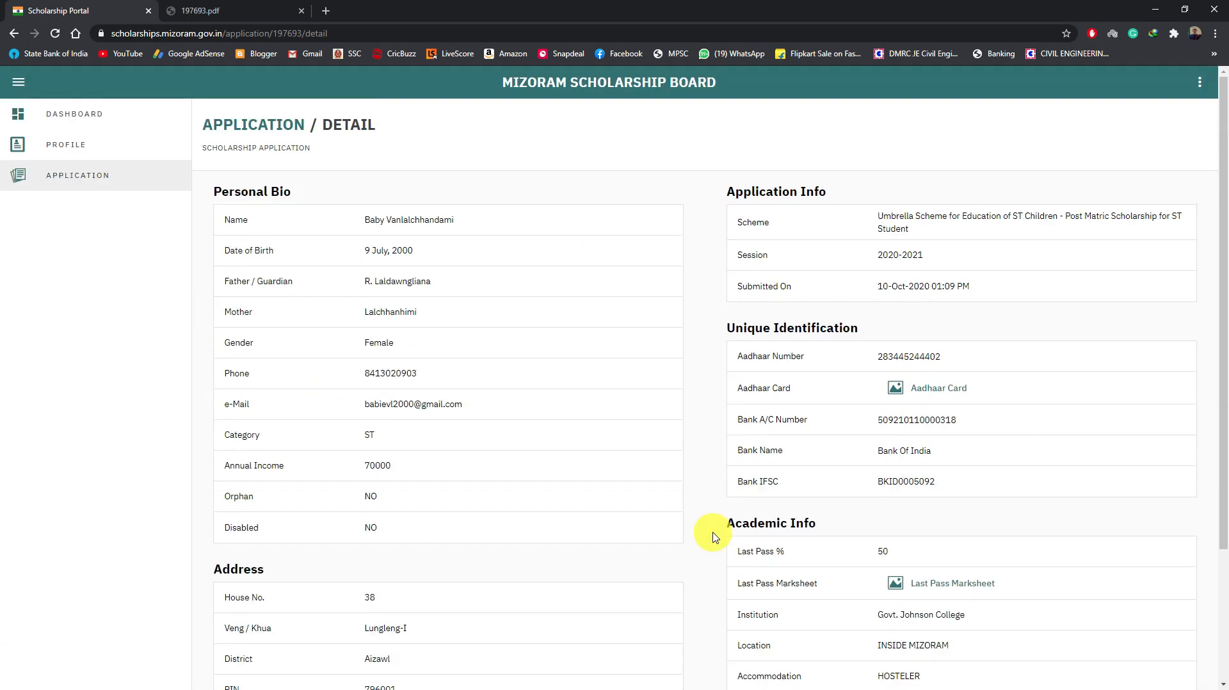
- Download the PDF of the 2020-2021 application from the list of applications and open the file
left_click(98, 182)
left_click(997, 122)
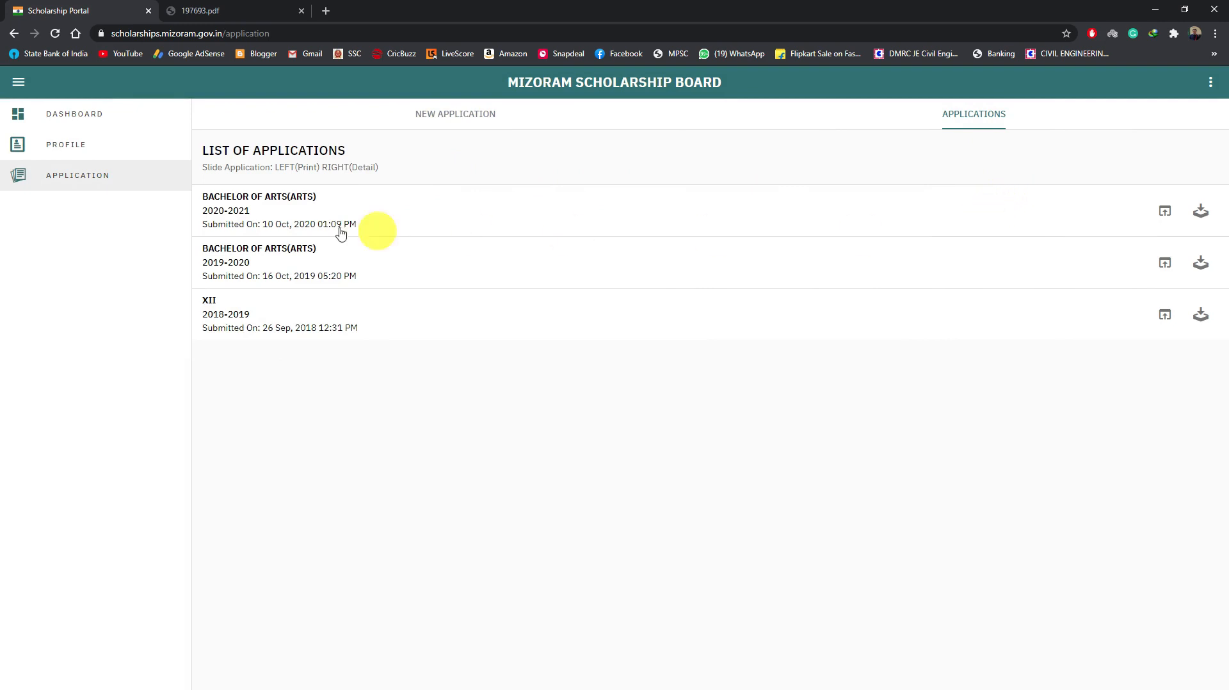
left_click(1202, 211)
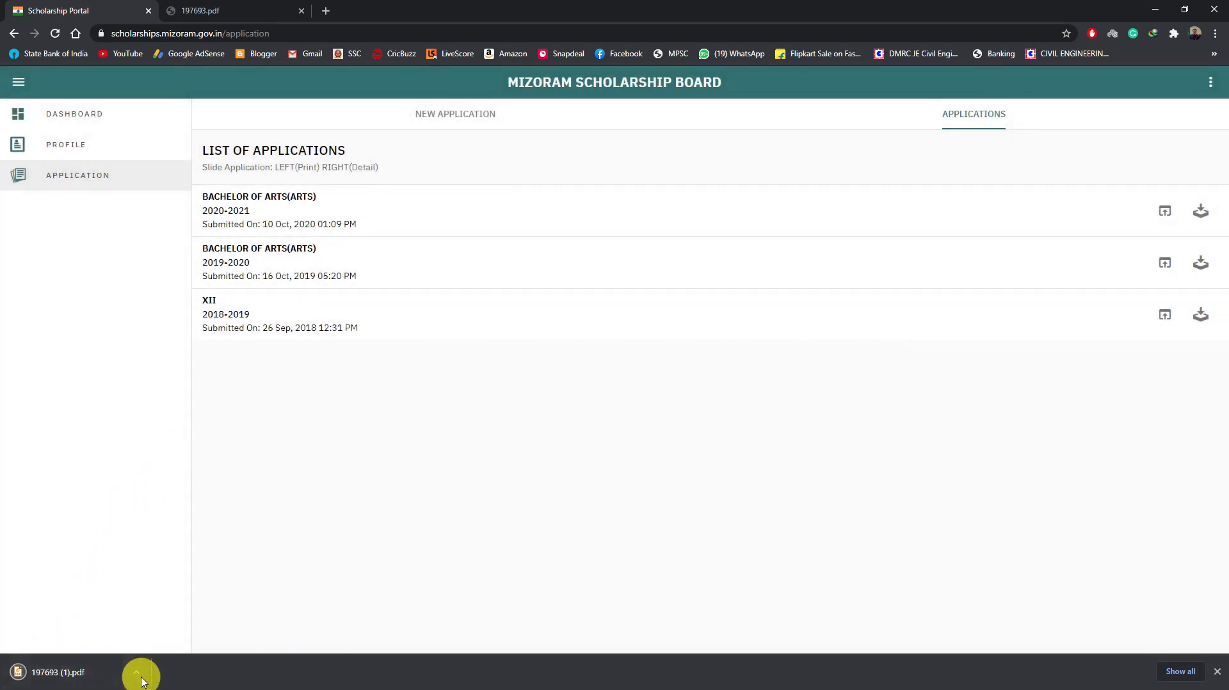
left_click(106, 677)
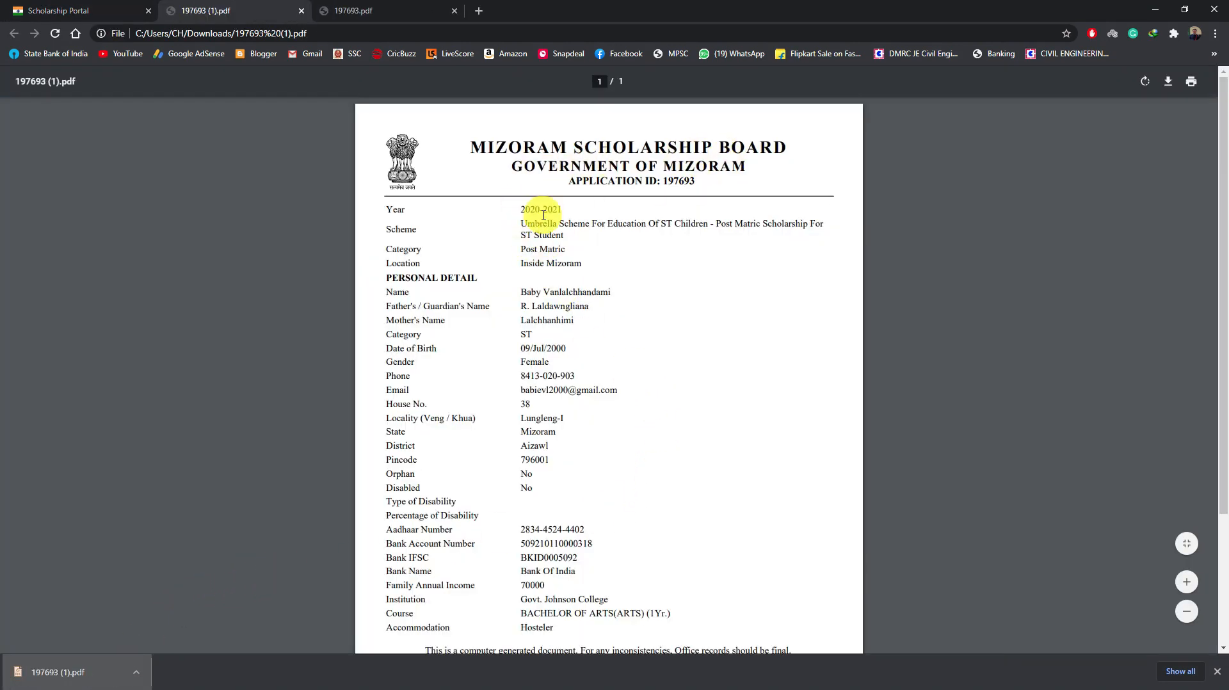
- Read through the downloaded application PDF from the scheme and personal details to the print date
scroll(544, 216, "down", 1)
scroll(544, 215, "down", 1)
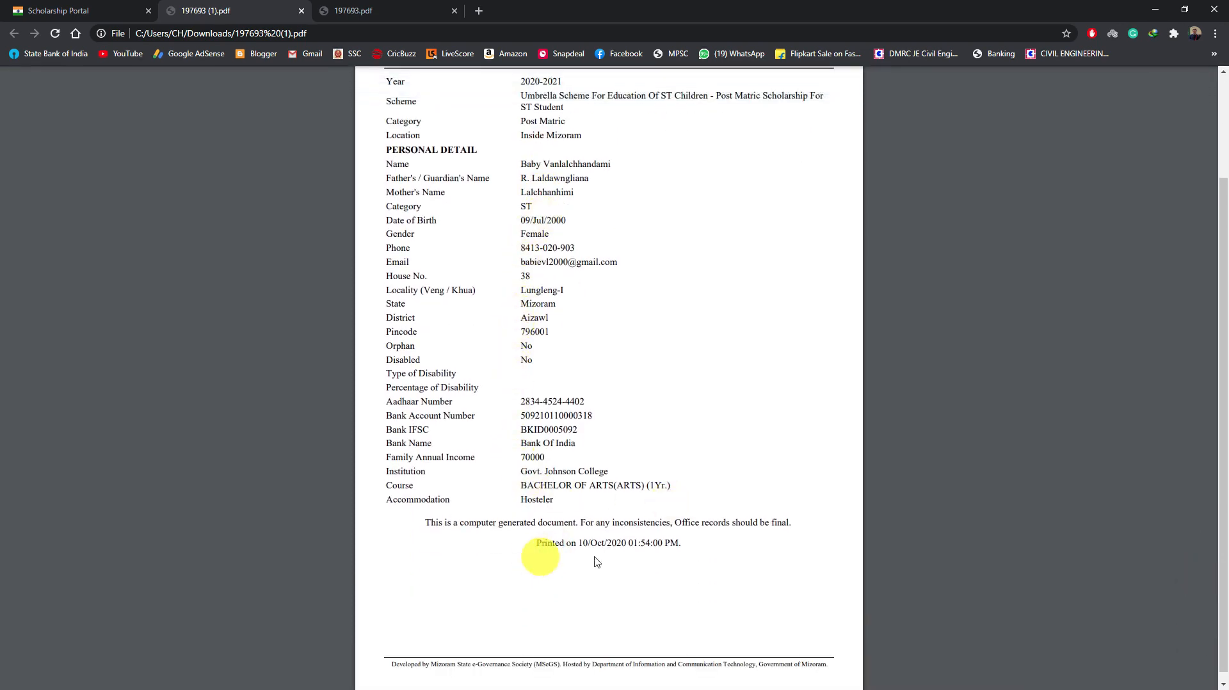
scroll(653, 561, "up", 2)
scroll(653, 551, "down", 1)
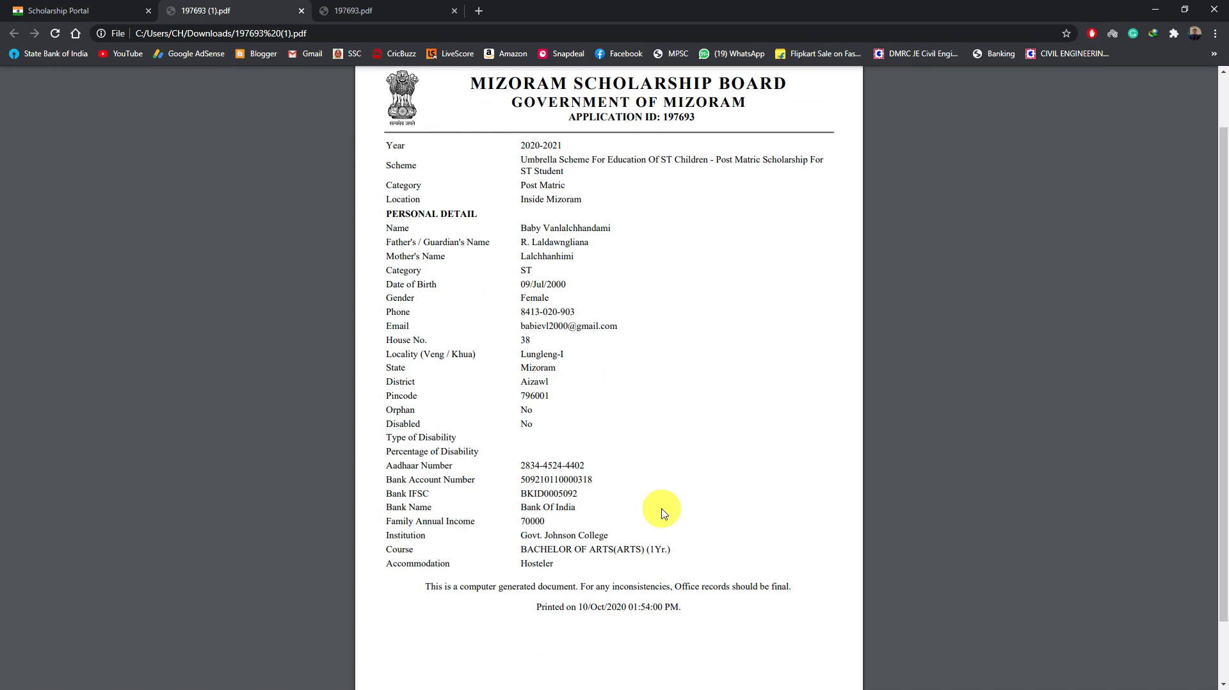
- Switch back to the Scholarship Portal and open the dashboard with the application last date and terms and conditions
left_click(110, 7)
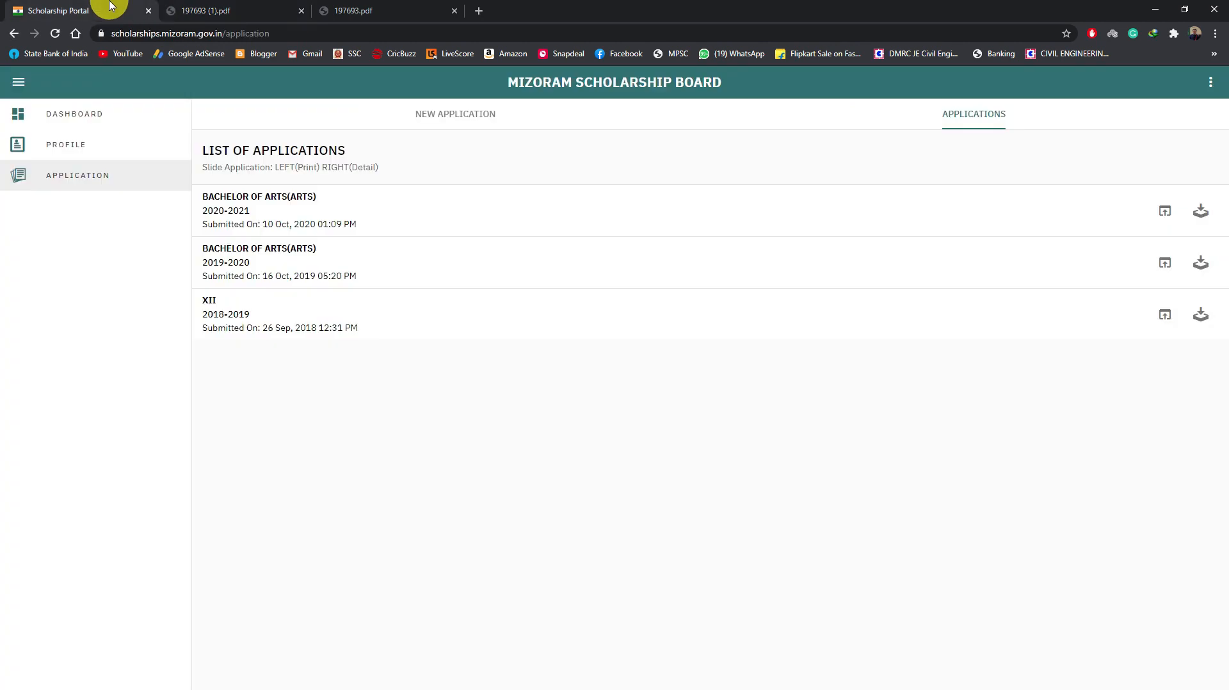
left_click(102, 125)
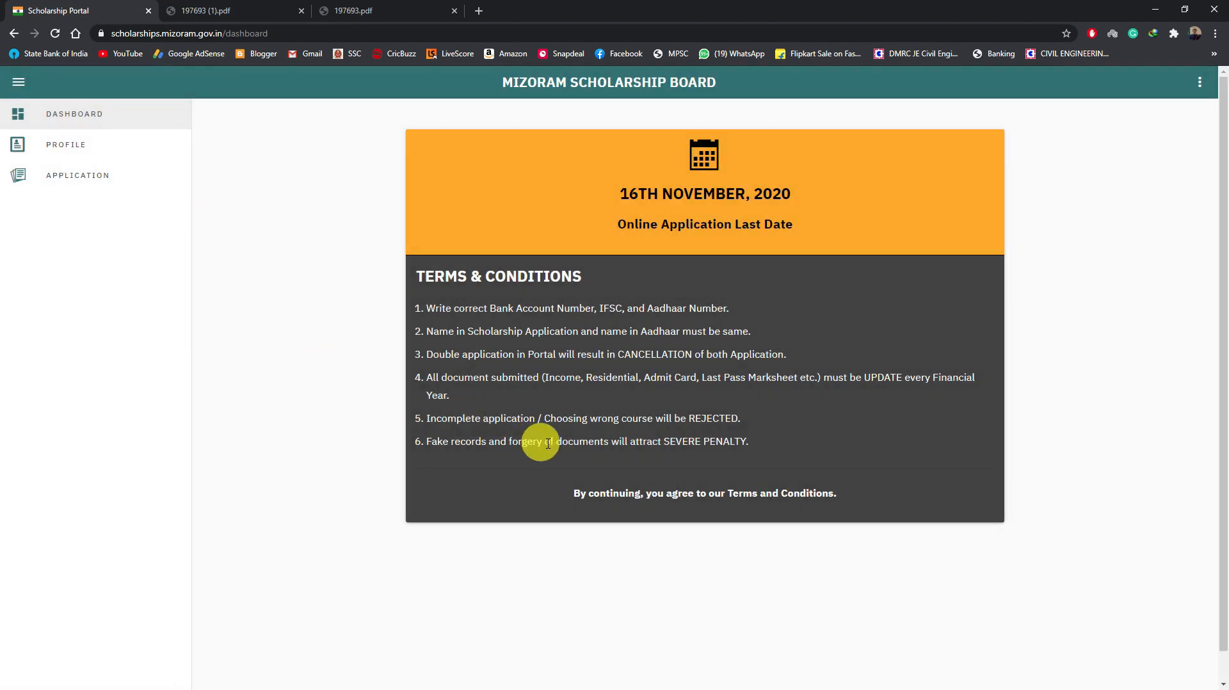